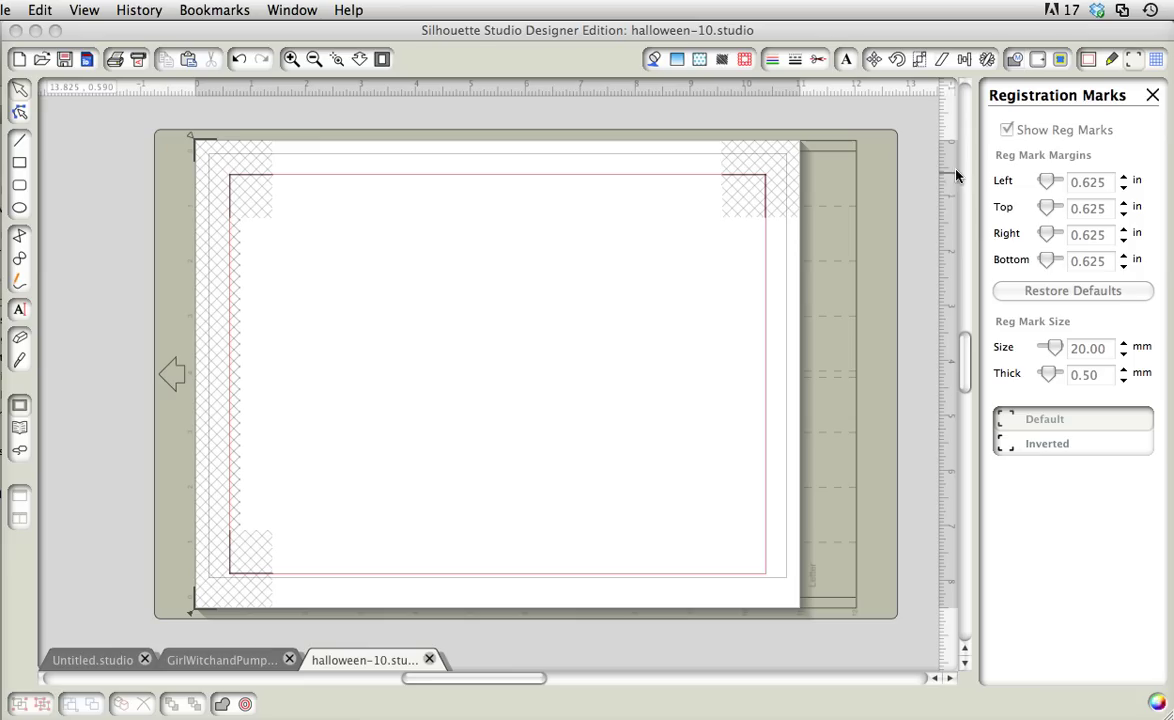
Step: Uncheck Show Reg Marks so the halloween-10 page has no hatched corner marks
click(1011, 130)
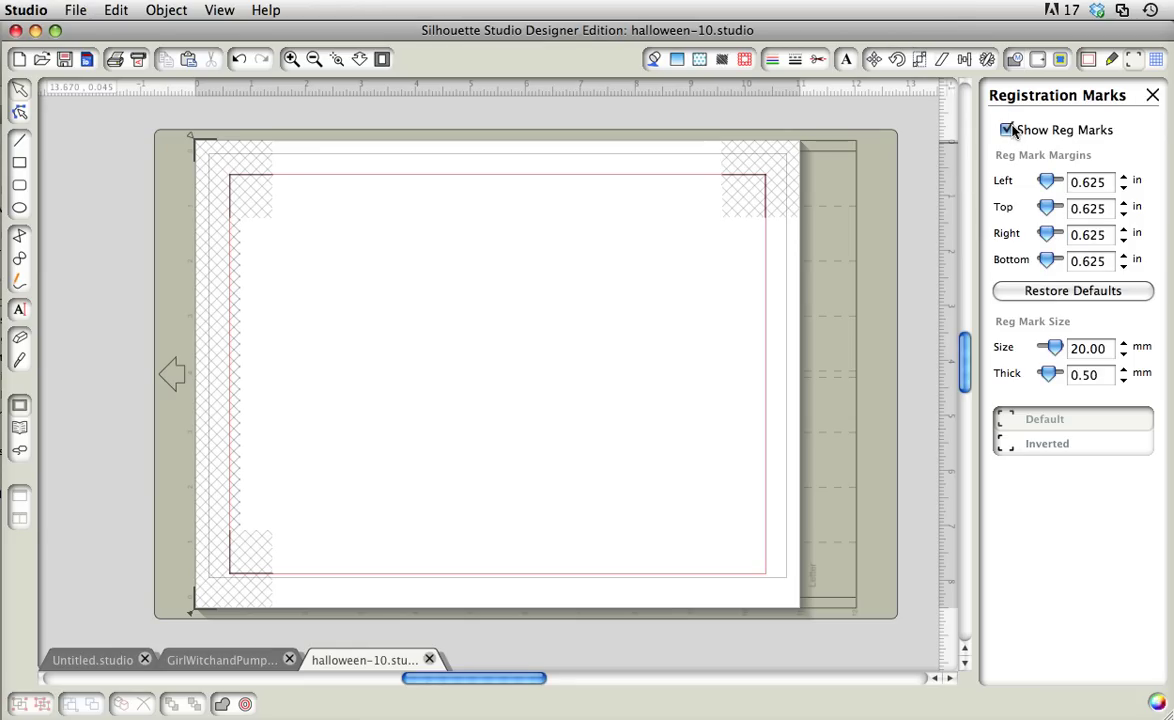
click(1007, 130)
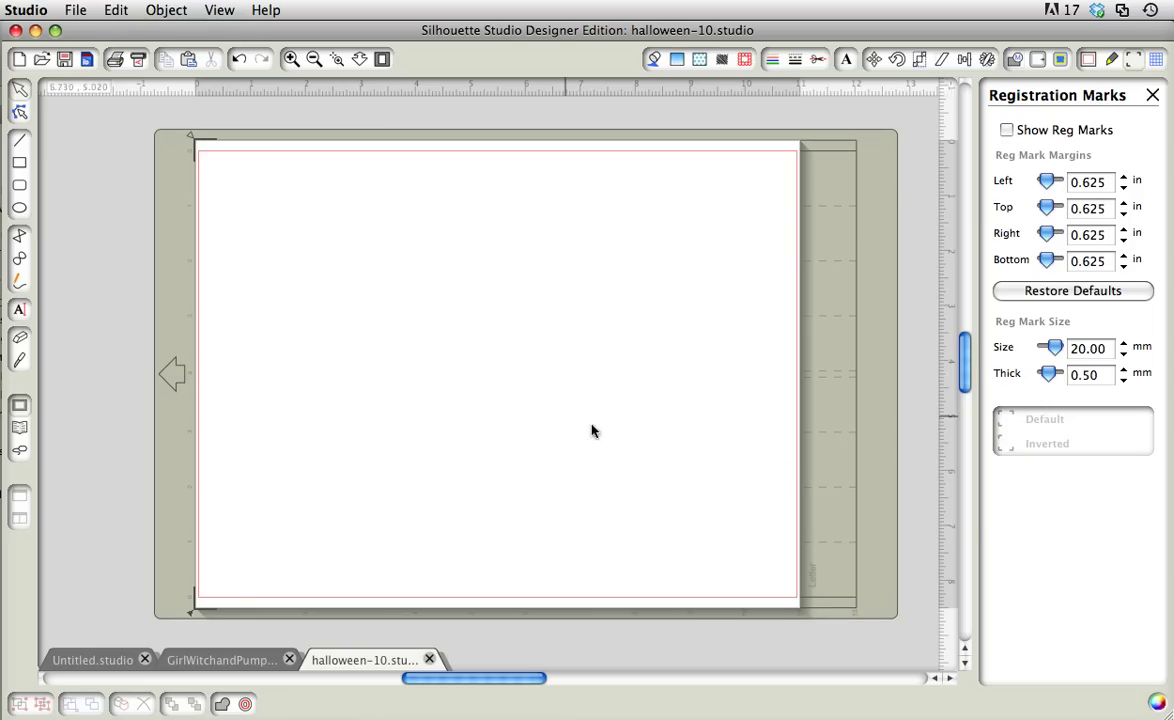
Step: Turn on Show Grid and Snap to Grid, with grid spacing set to 1.000 in
click(1157, 62)
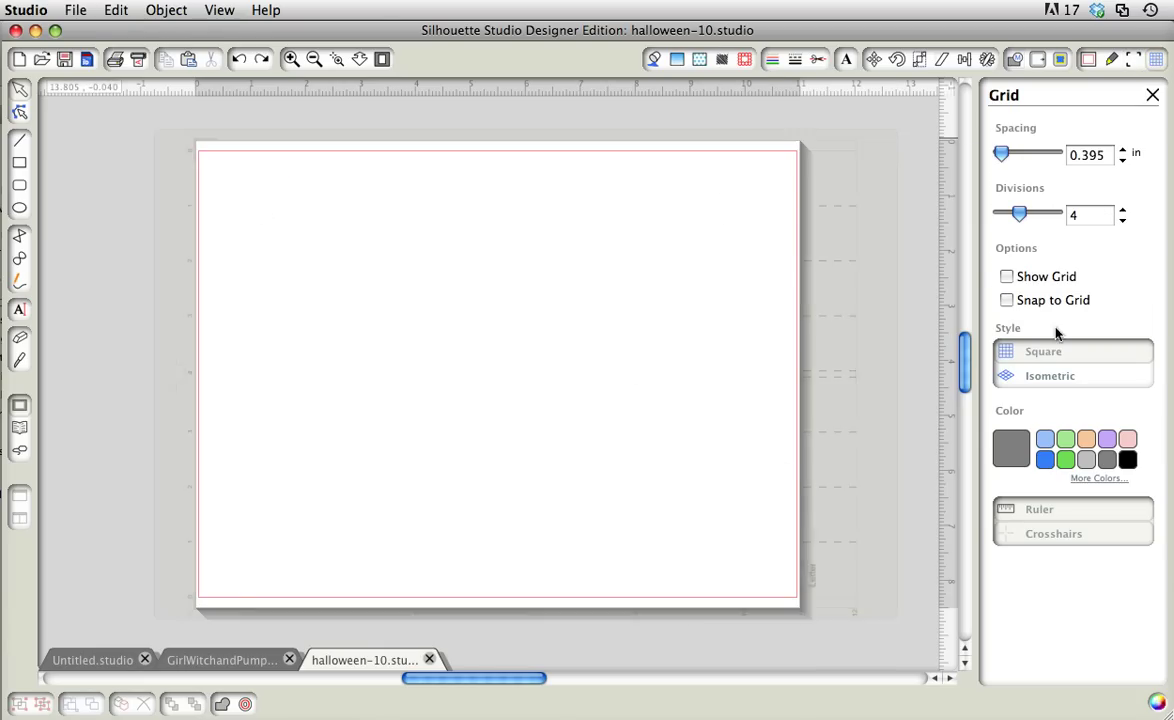
click(1007, 278)
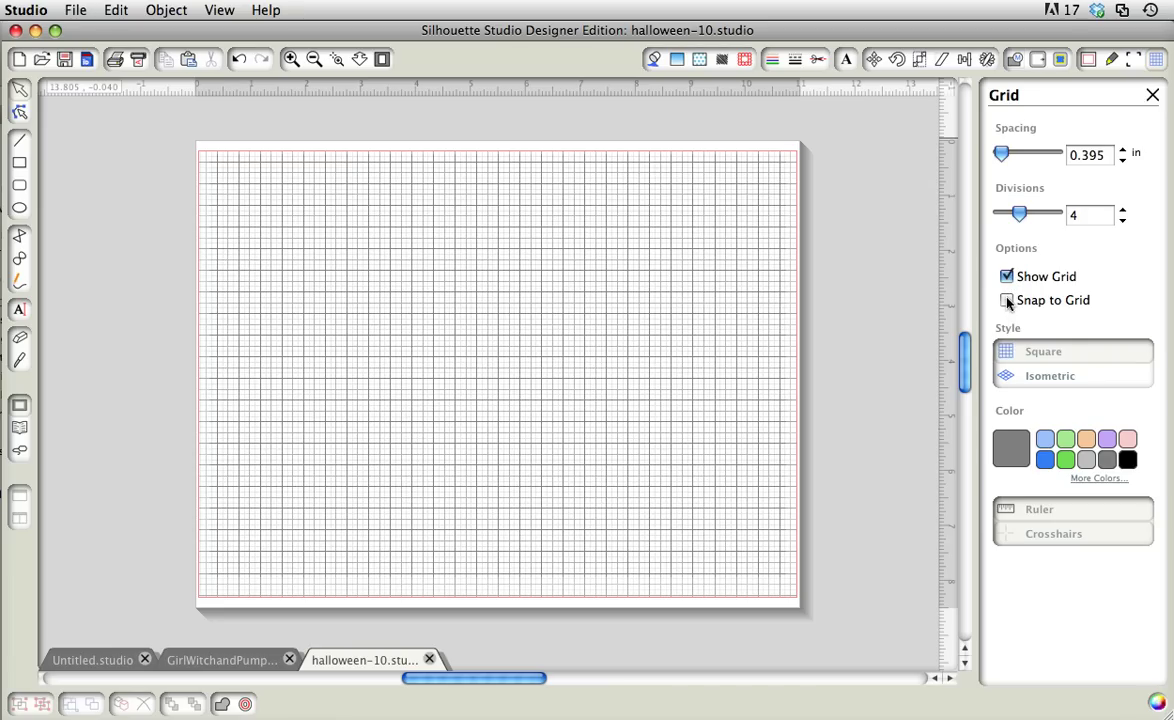
click(1007, 301)
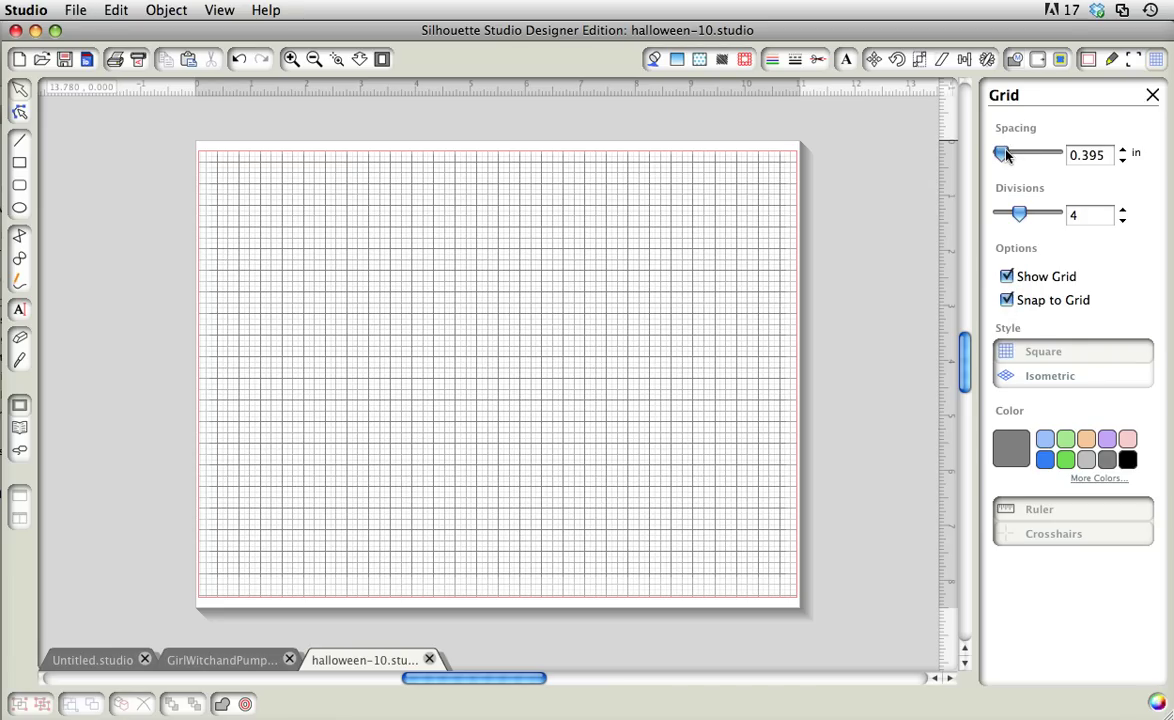
drag(1006, 154, 1010, 158)
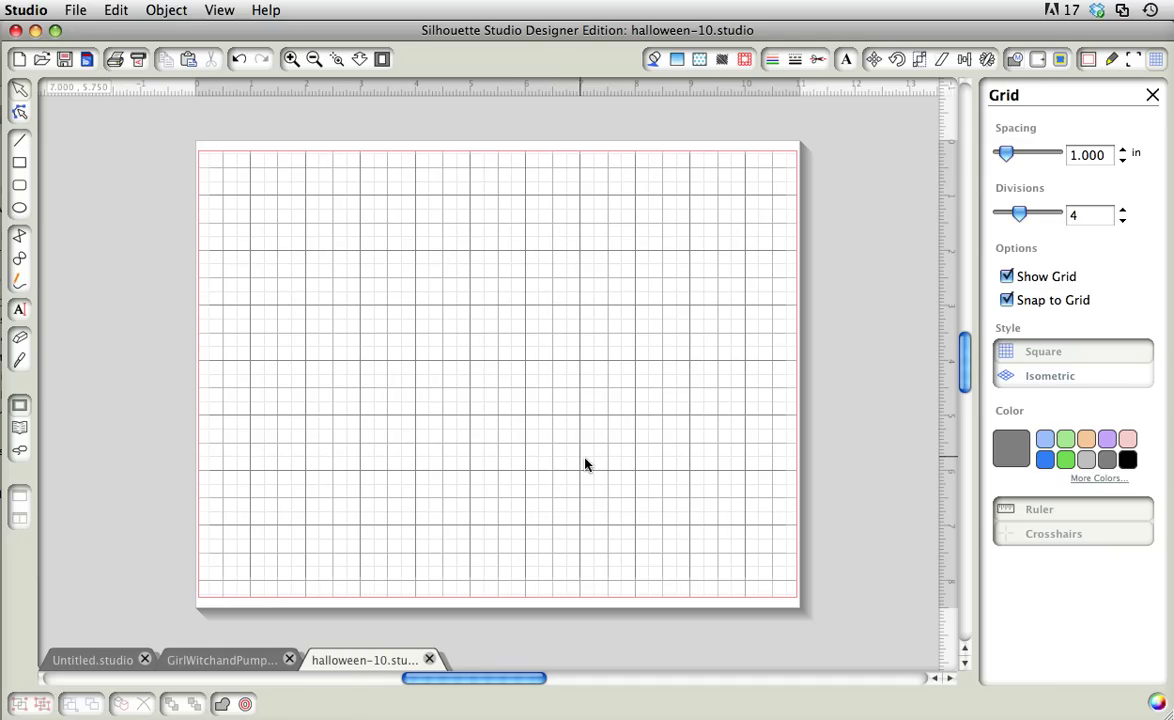
Step: Paste the witch image and rotate it 90° counterclockwise
key(super+v)
drag(544, 362, 512, 385)
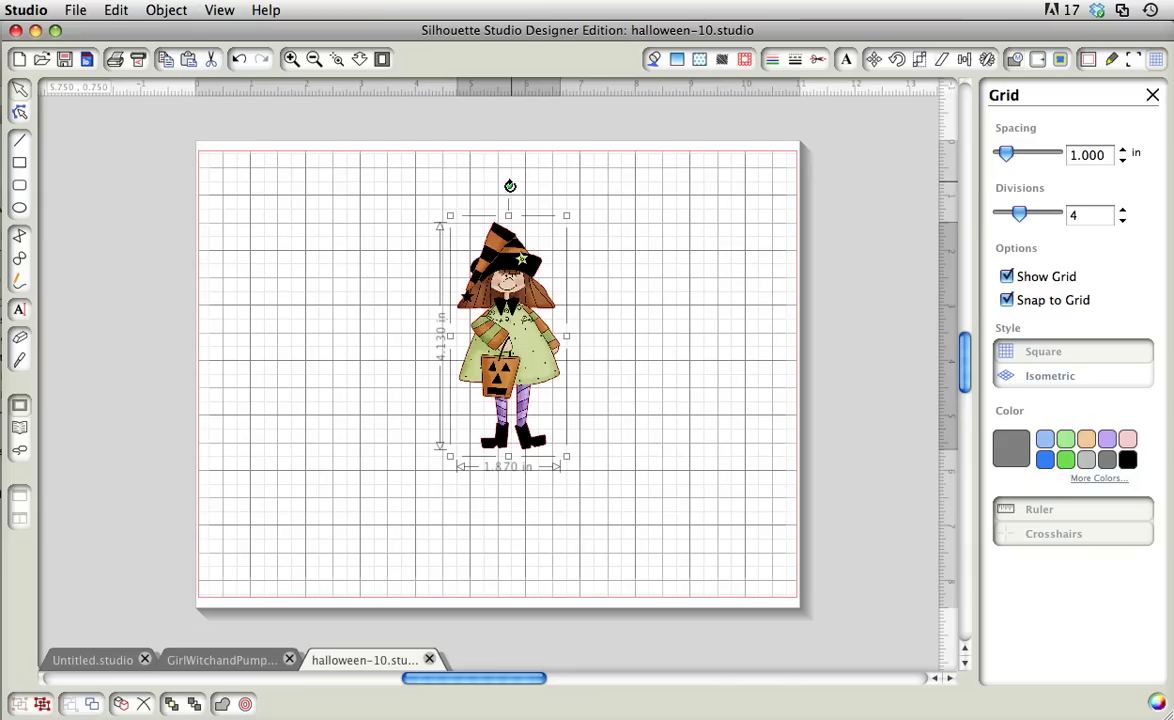
drag(510, 186, 359, 339)
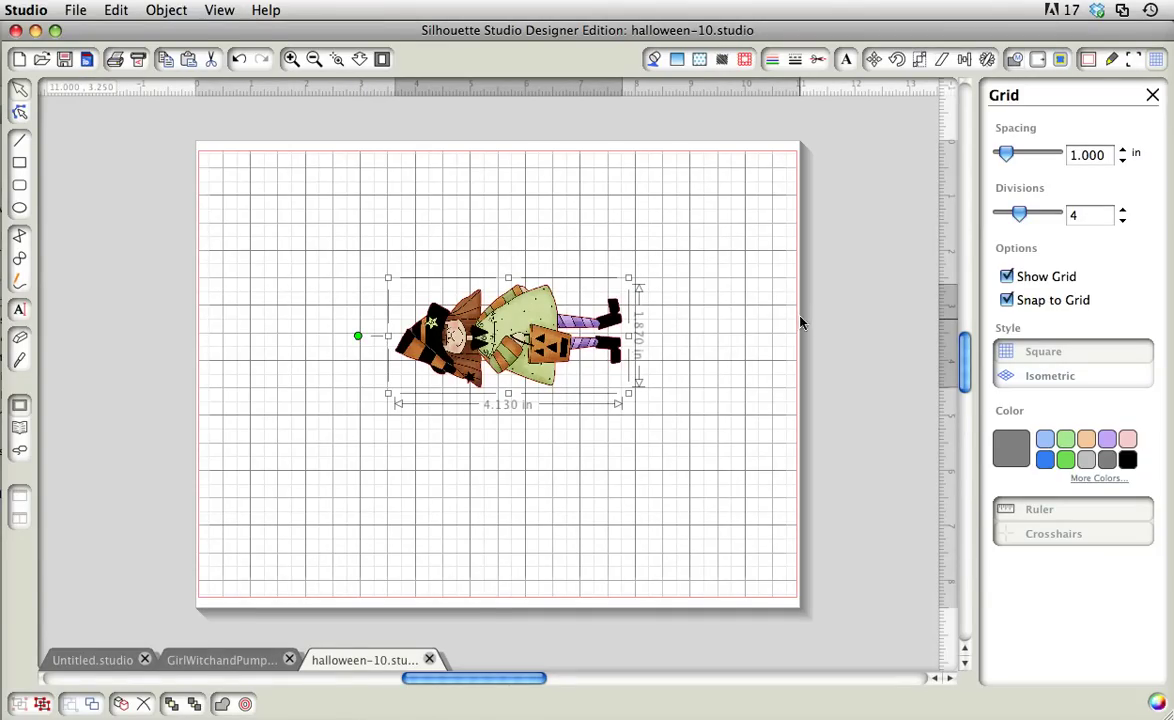
Step: Enlarge the witch to about 10.2 in wide and center it on the page
drag(546, 358, 369, 347)
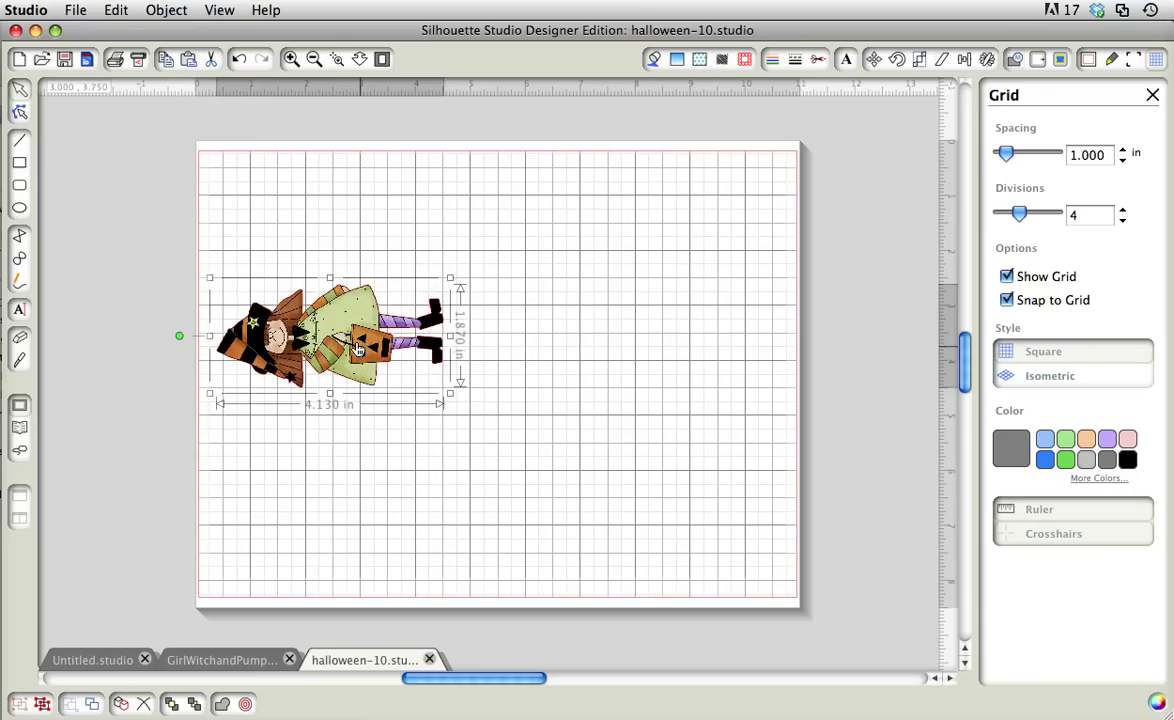
drag(451, 394, 761, 600)
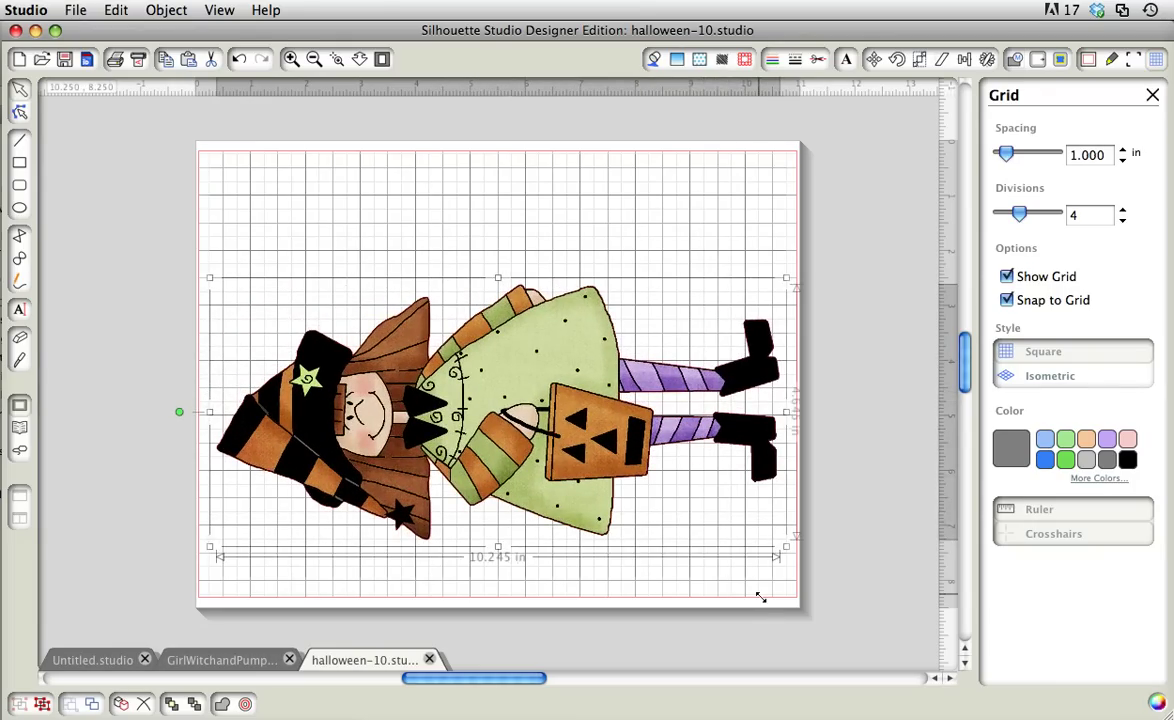
drag(571, 439, 558, 397)
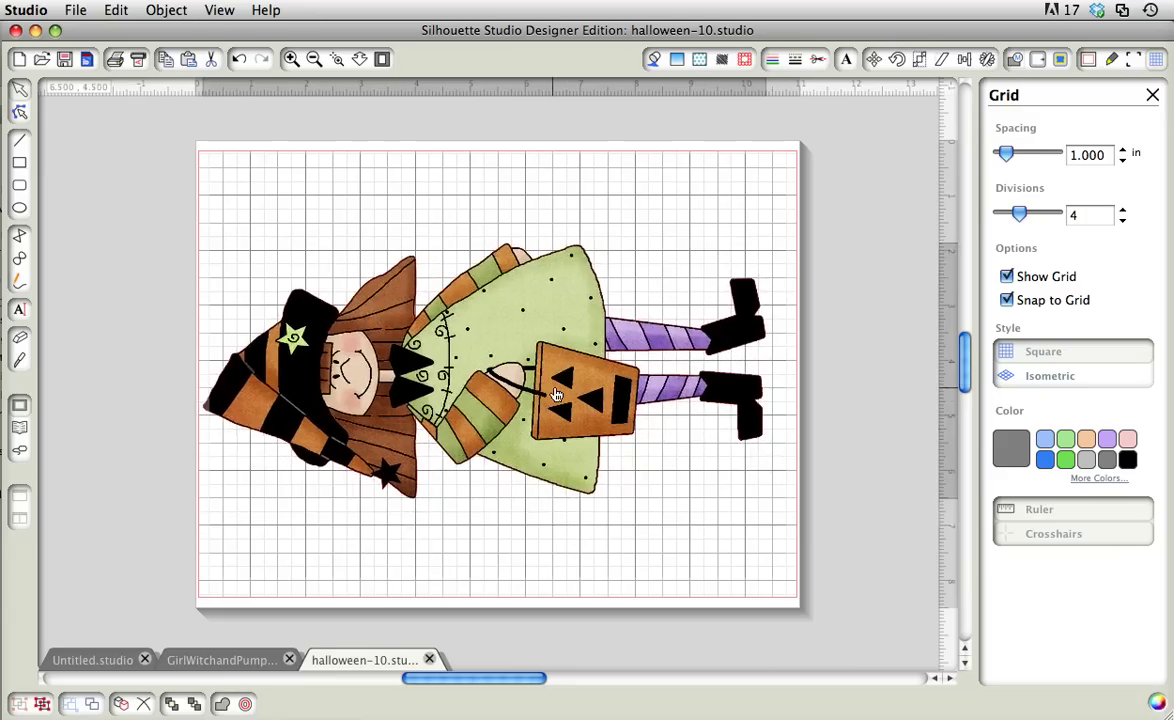
drag(558, 397, 572, 397)
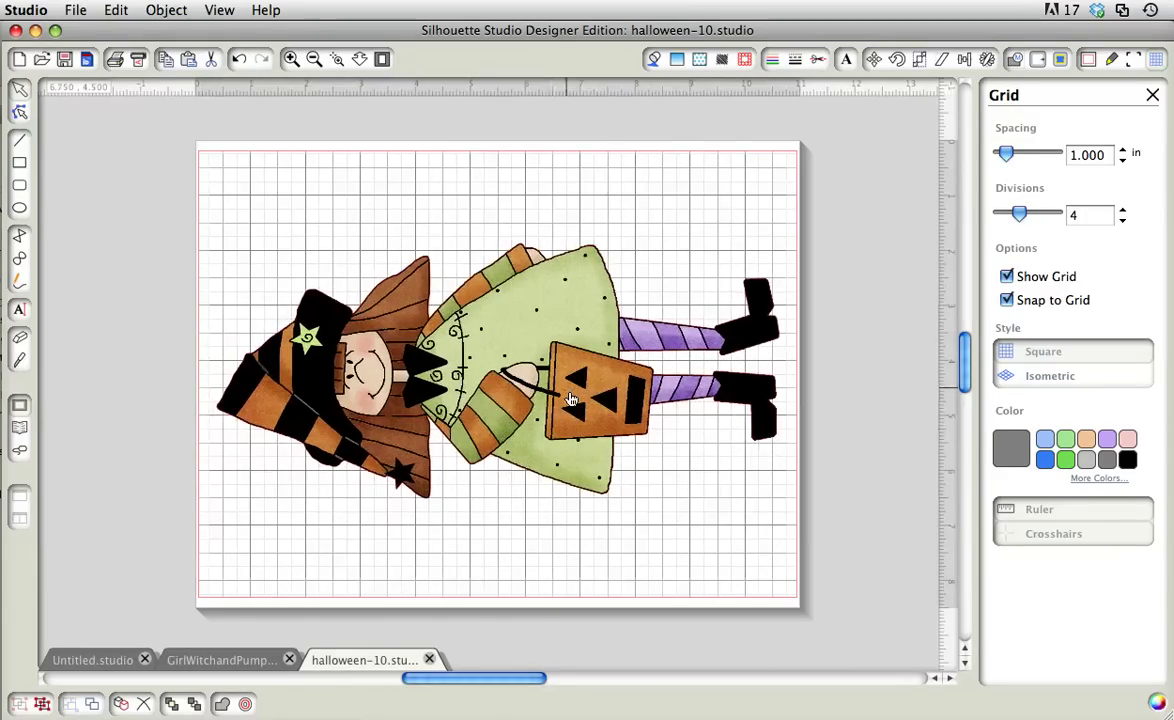
click(593, 506)
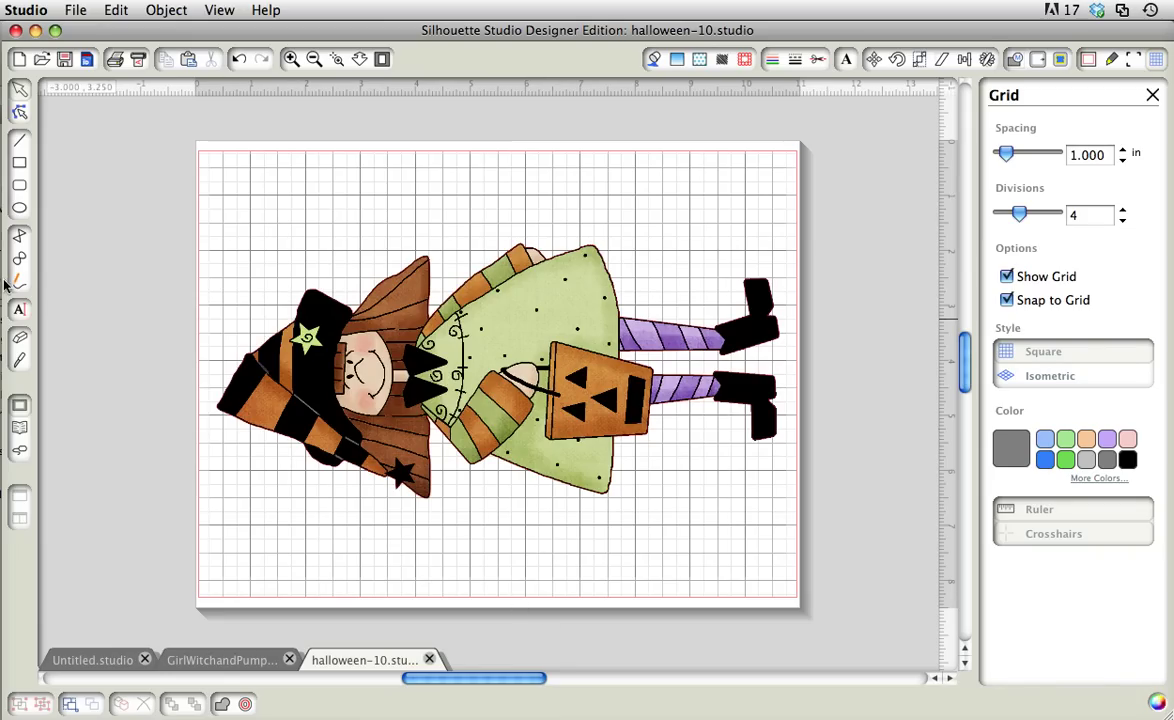
Step: Cut the witch with the knife: one horizontal cut and one straight vertical cut
click(19, 362)
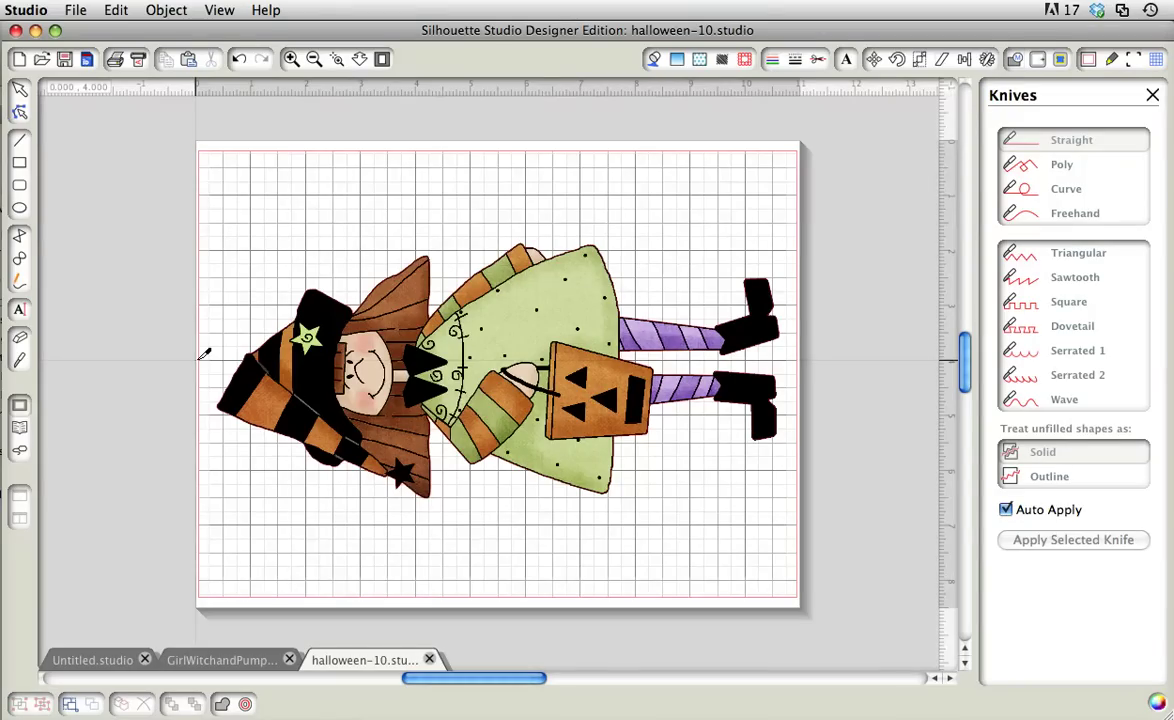
drag(204, 354, 800, 372)
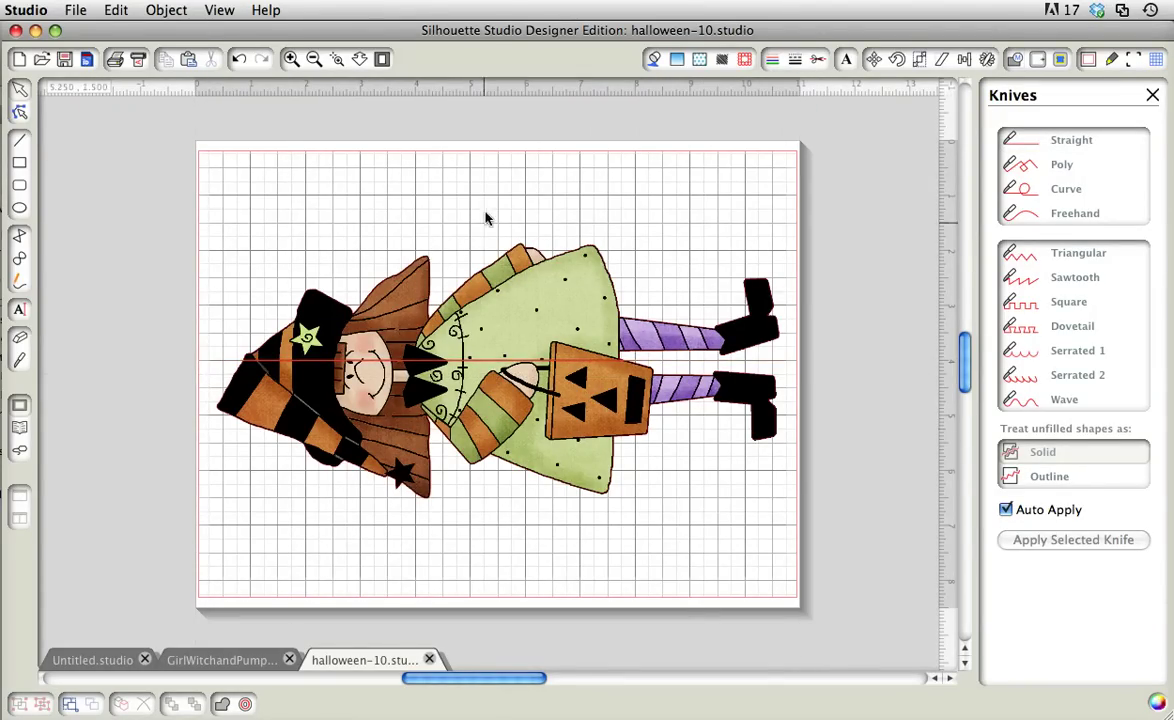
click(18, 337)
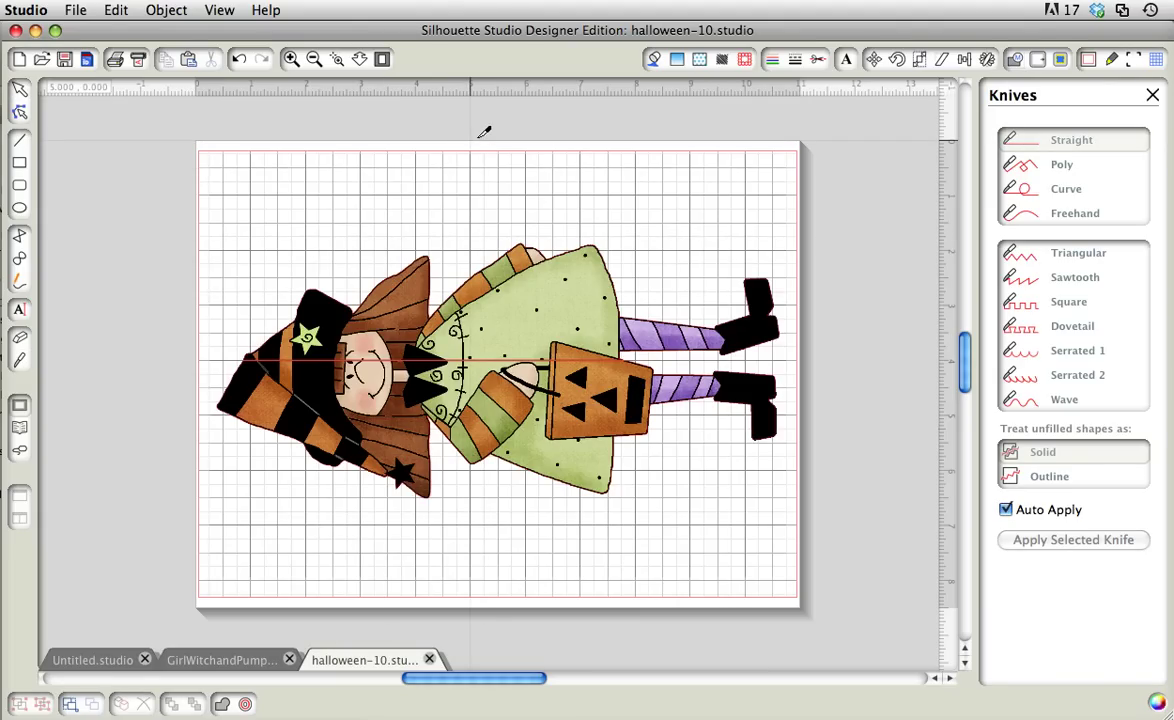
drag(472, 129, 474, 605)
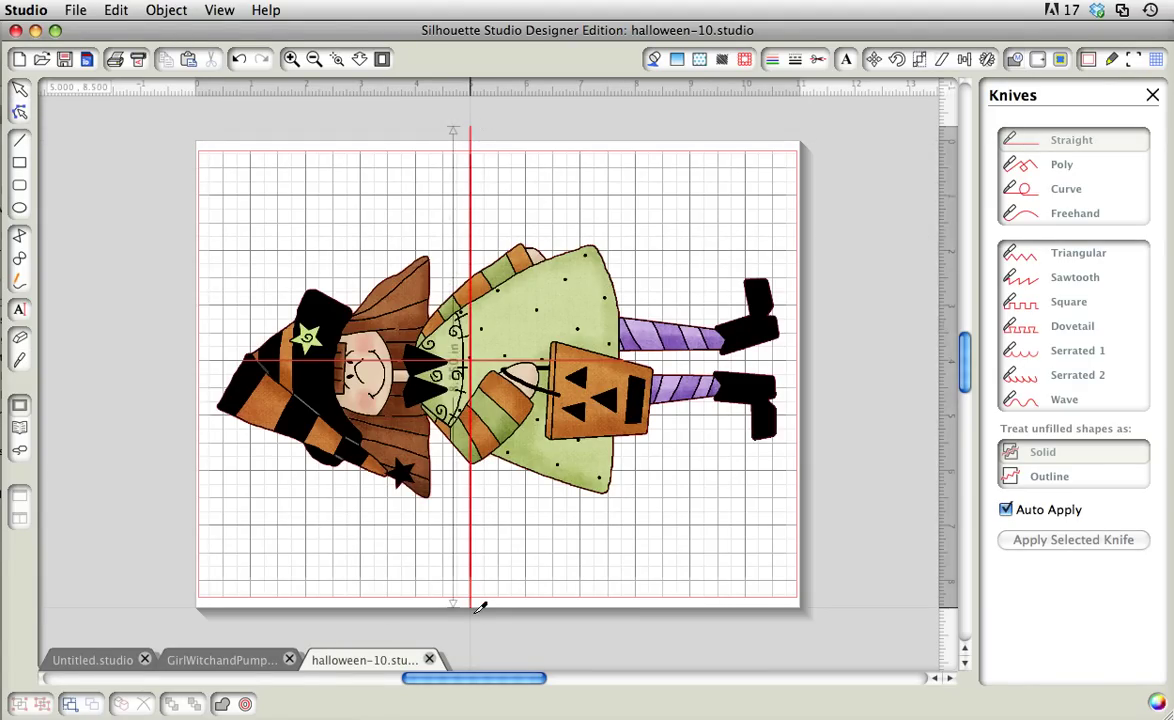
Step: Separate the four pieces, moving the pumpkin, hat and one other piece off the page to the right
drag(360, 405, 360, 475)
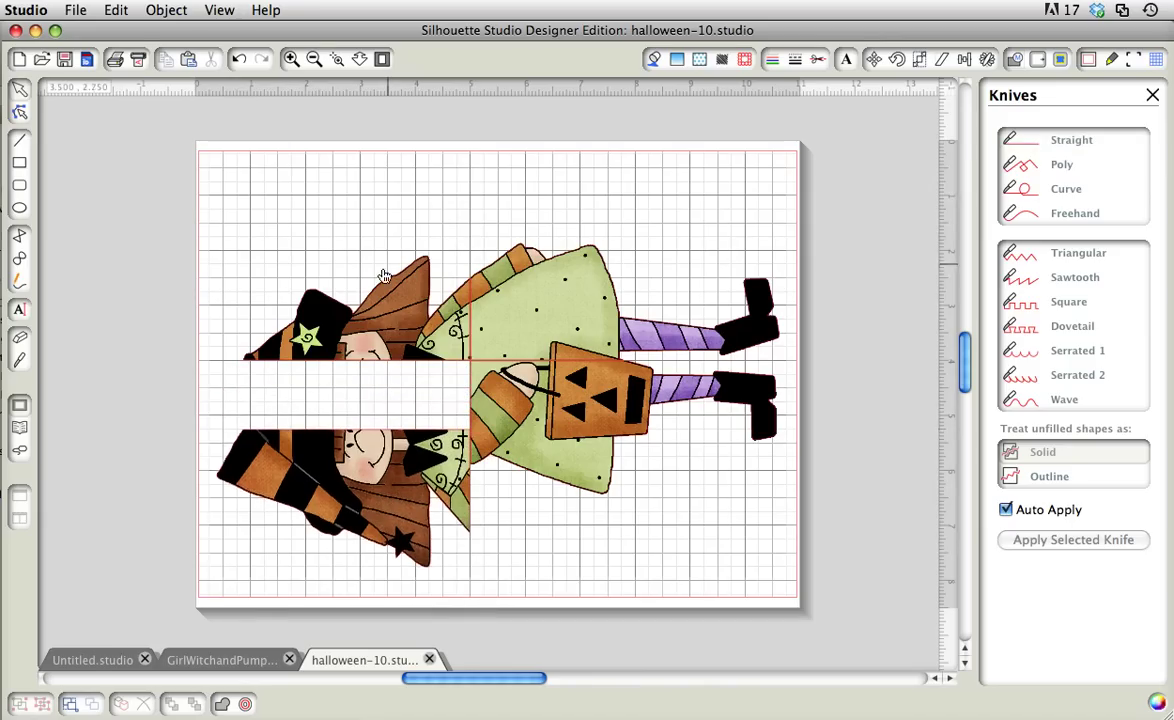
drag(384, 276, 371, 249)
drag(496, 291, 566, 263)
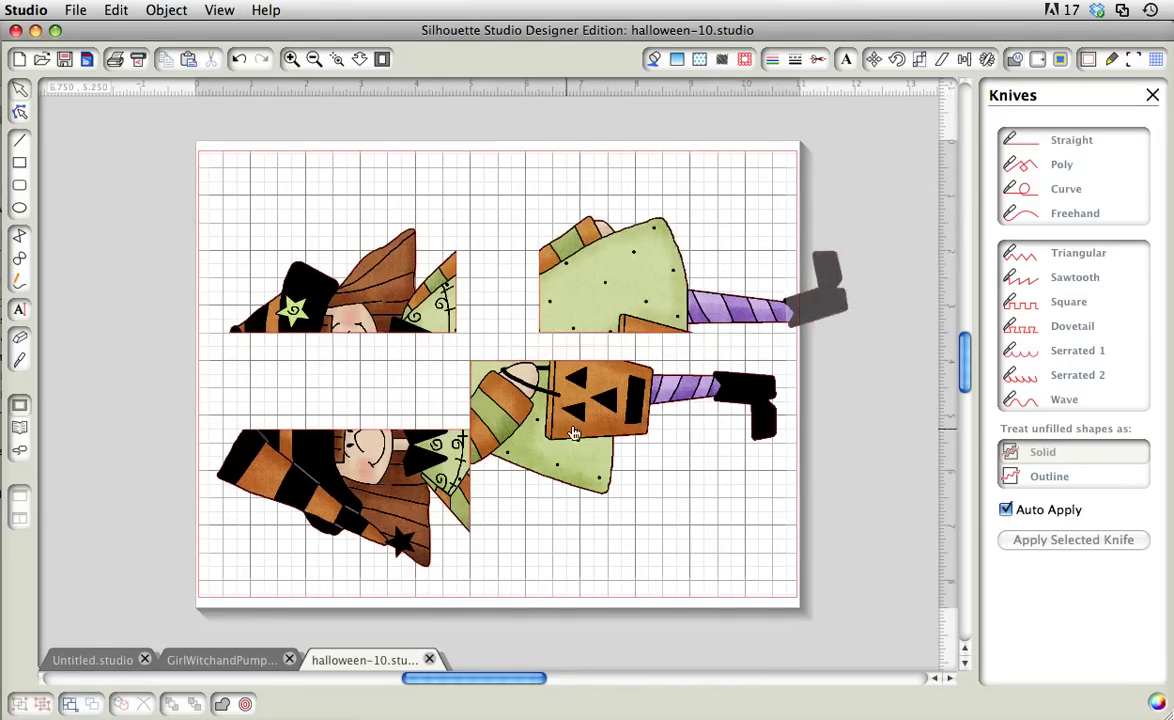
drag(573, 433, 957, 506)
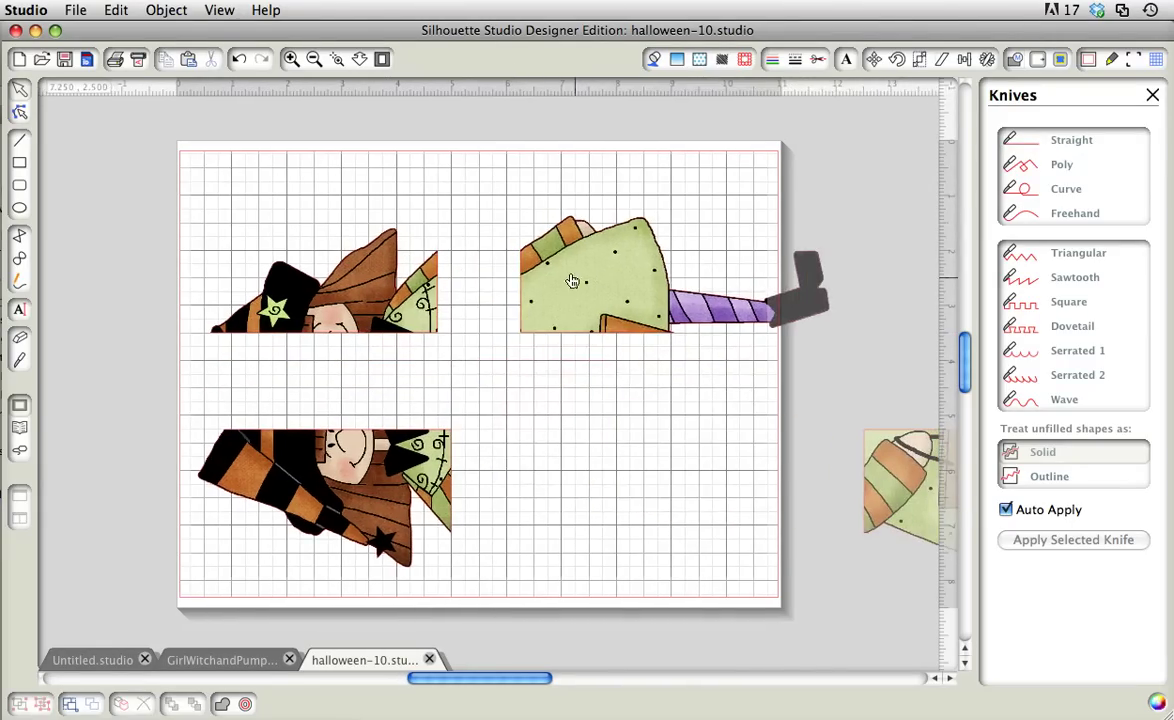
drag(528, 260, 891, 345)
drag(297, 288, 876, 257)
drag(376, 473, 432, 363)
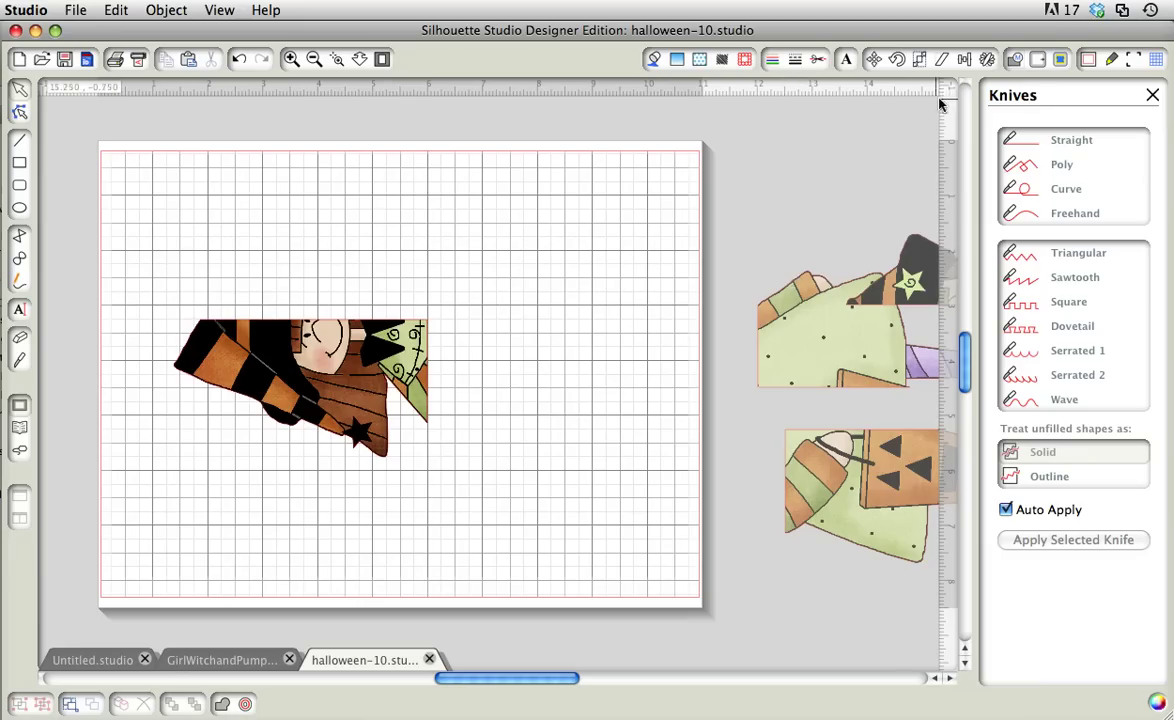
Step: Scale the witch-face piece to 200% (9.210 × 5.000 in) instead of 300%, then move it off the mat
click(919, 60)
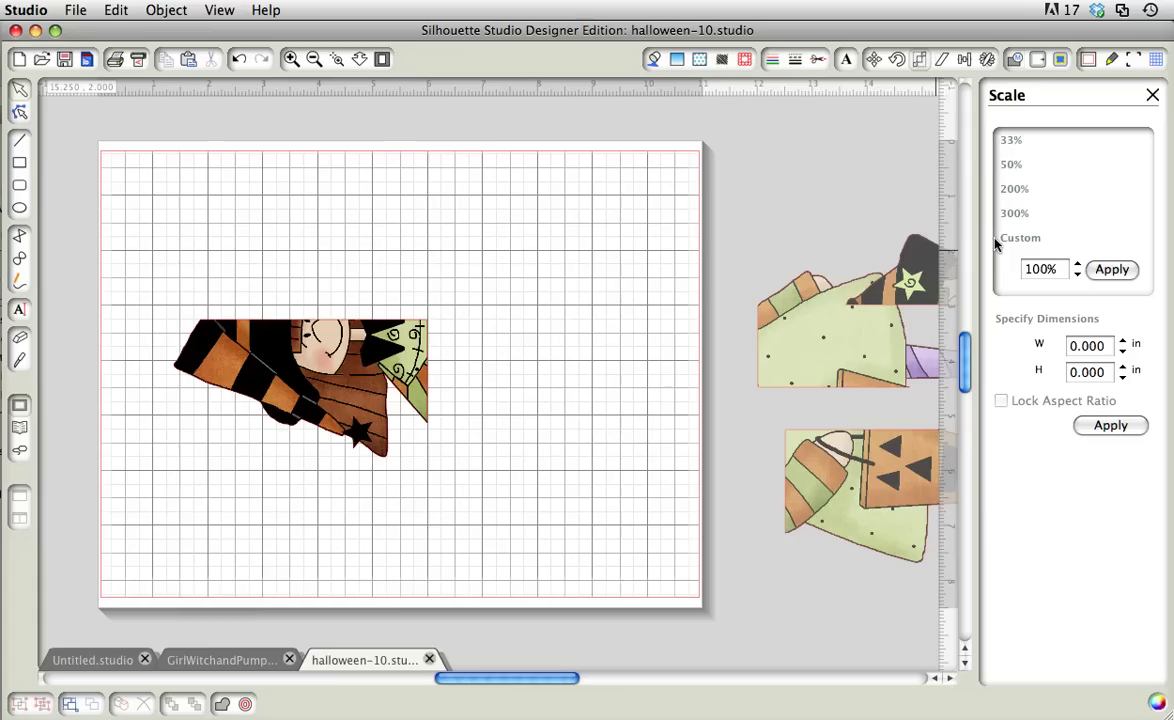
click(392, 325)
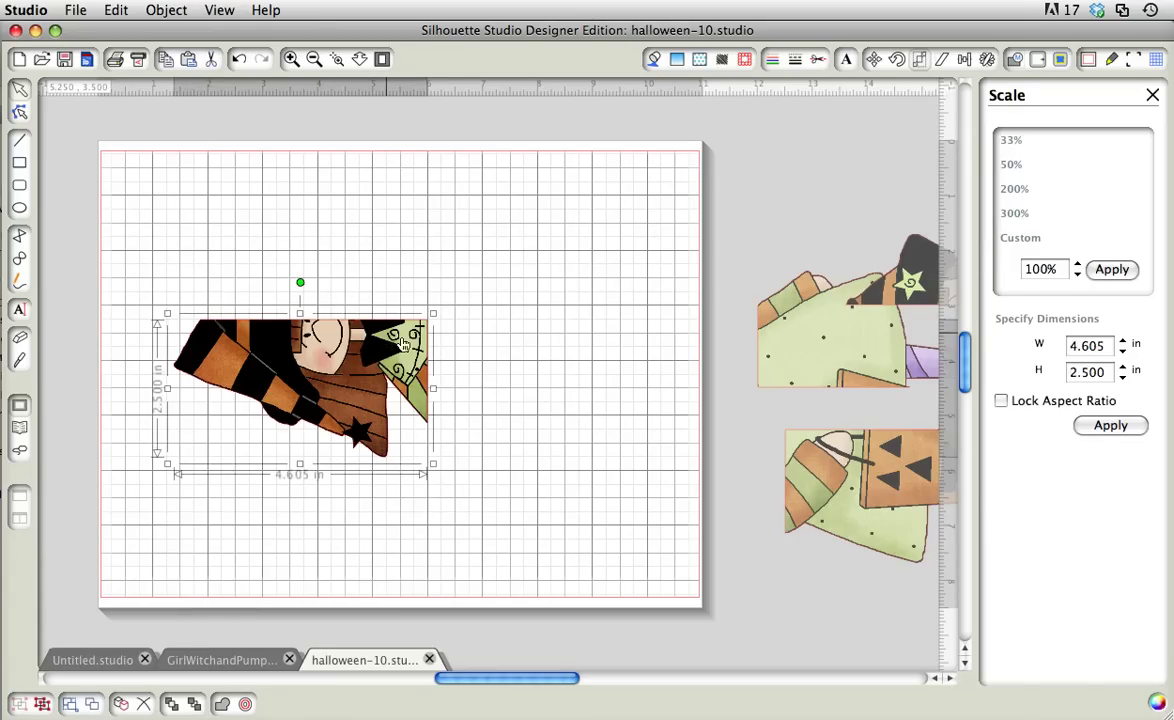
click(1013, 213)
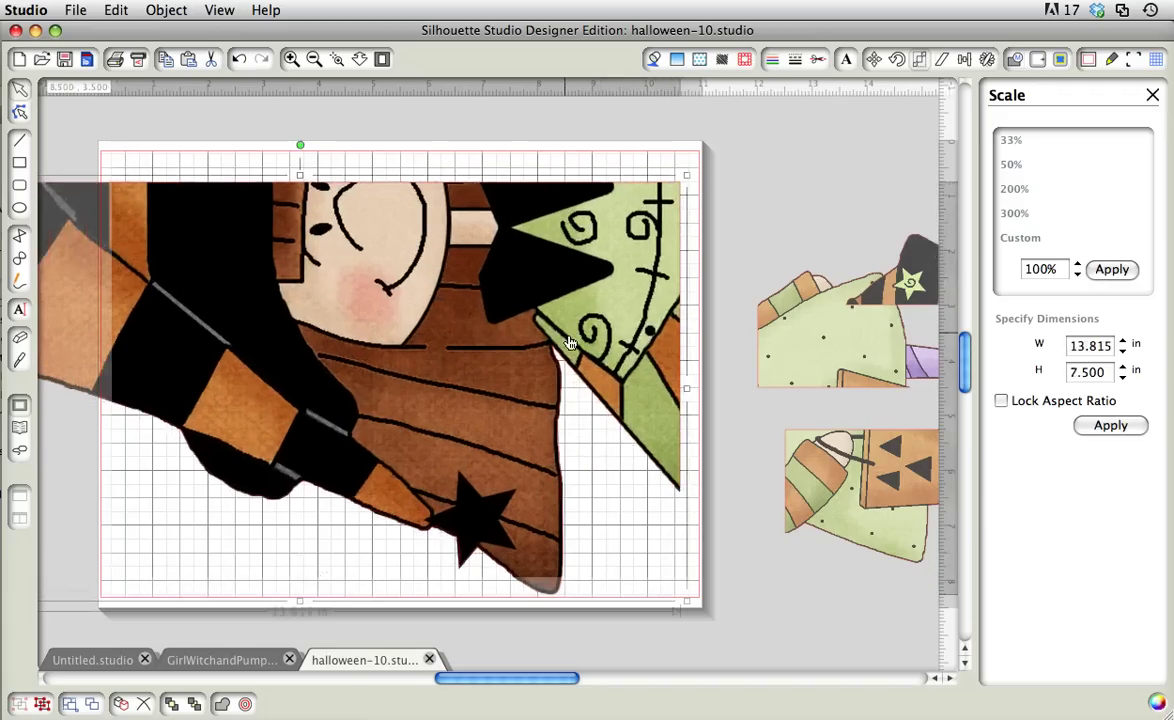
key(super+z)
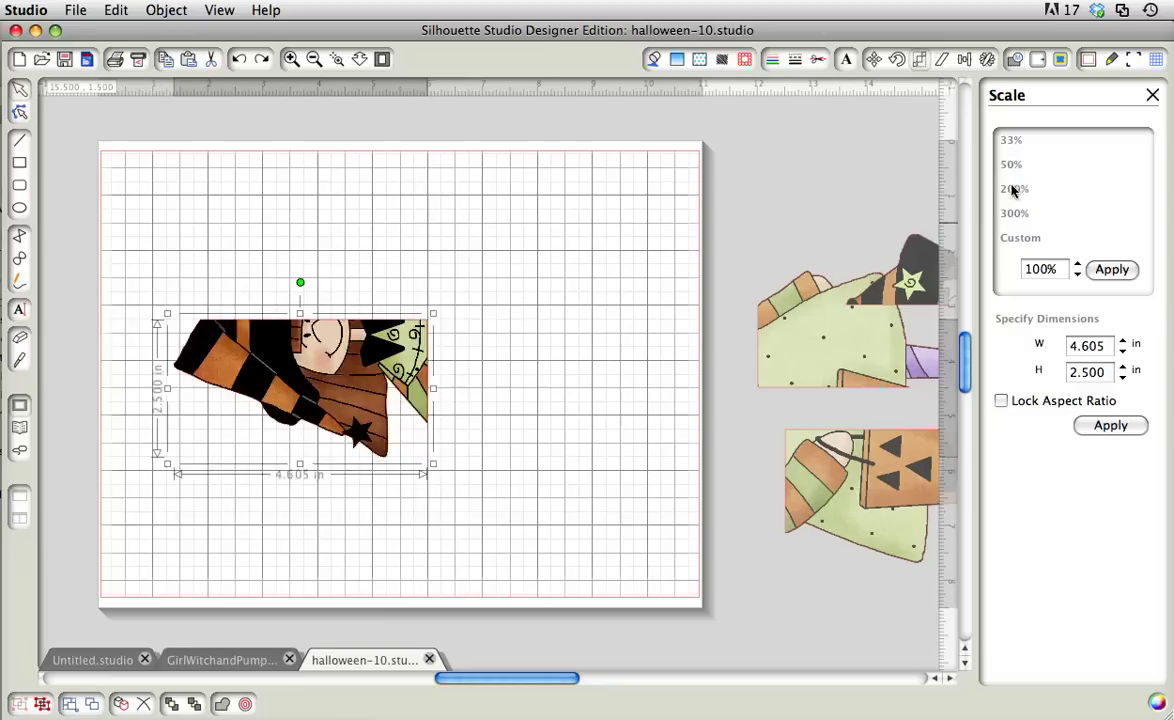
click(1012, 190)
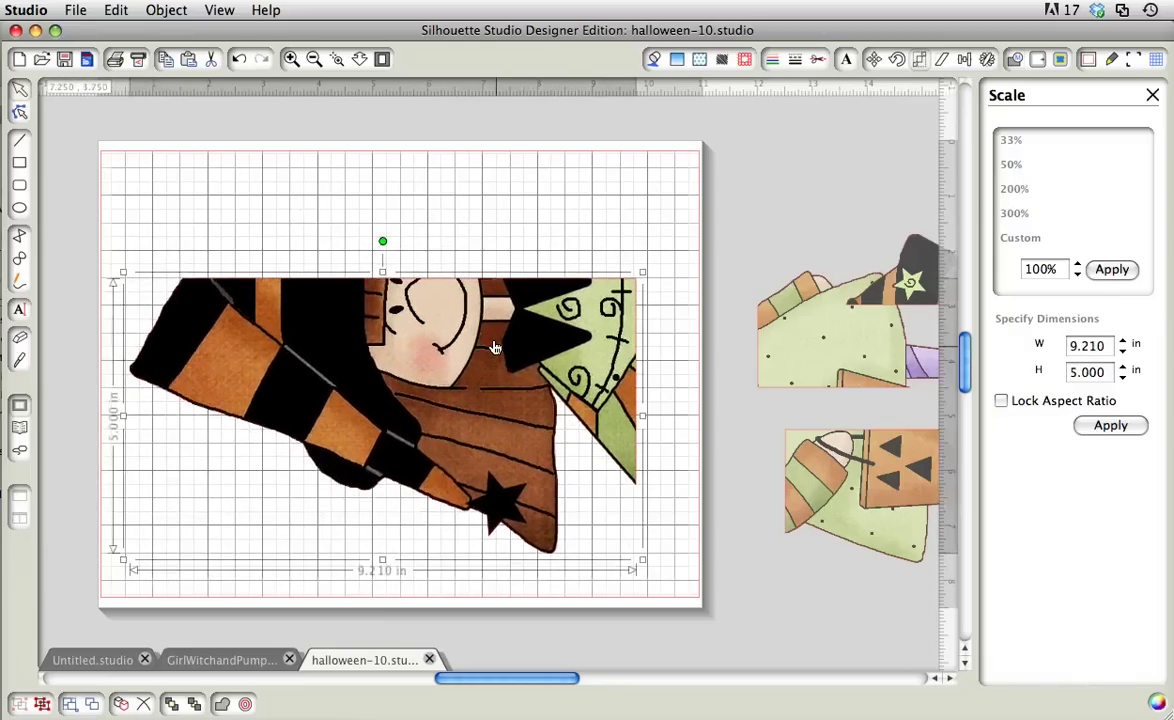
drag(494, 347, 494, 308)
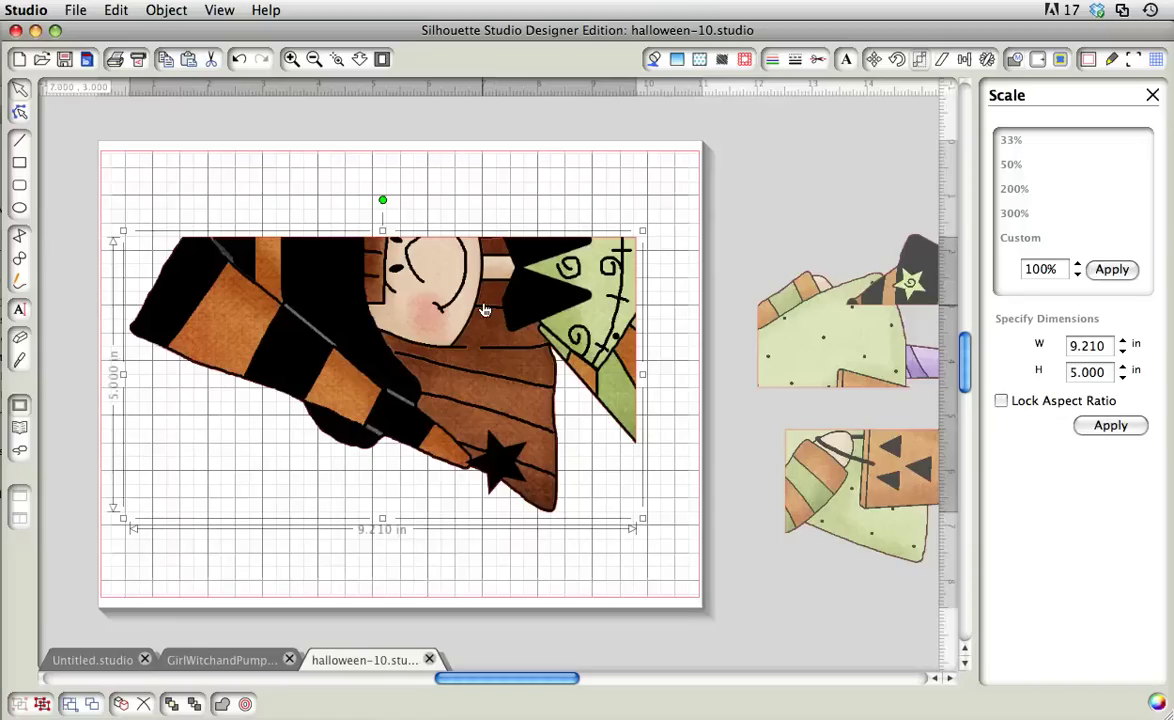
drag(480, 312, 964, 236)
Step: Bring the stocking-and-boot piece onto the mat, trying a 200% enlargement and undoing it
click(700, 342)
drag(554, 306, 170, 332)
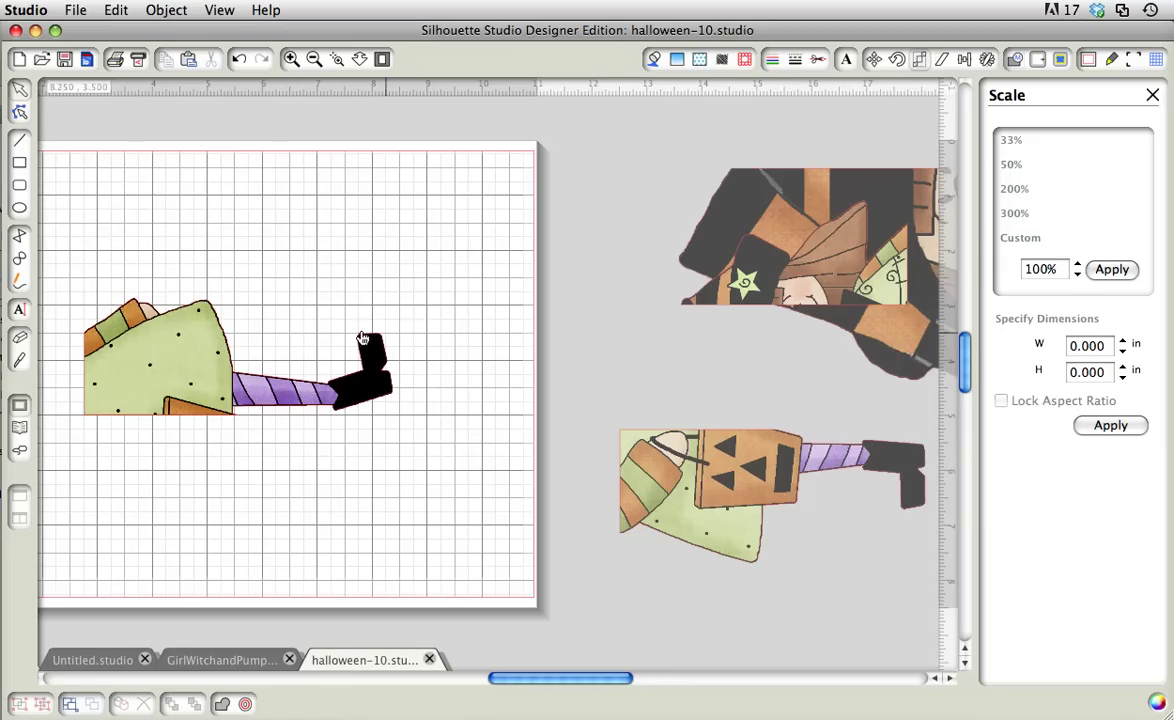
click(150, 360)
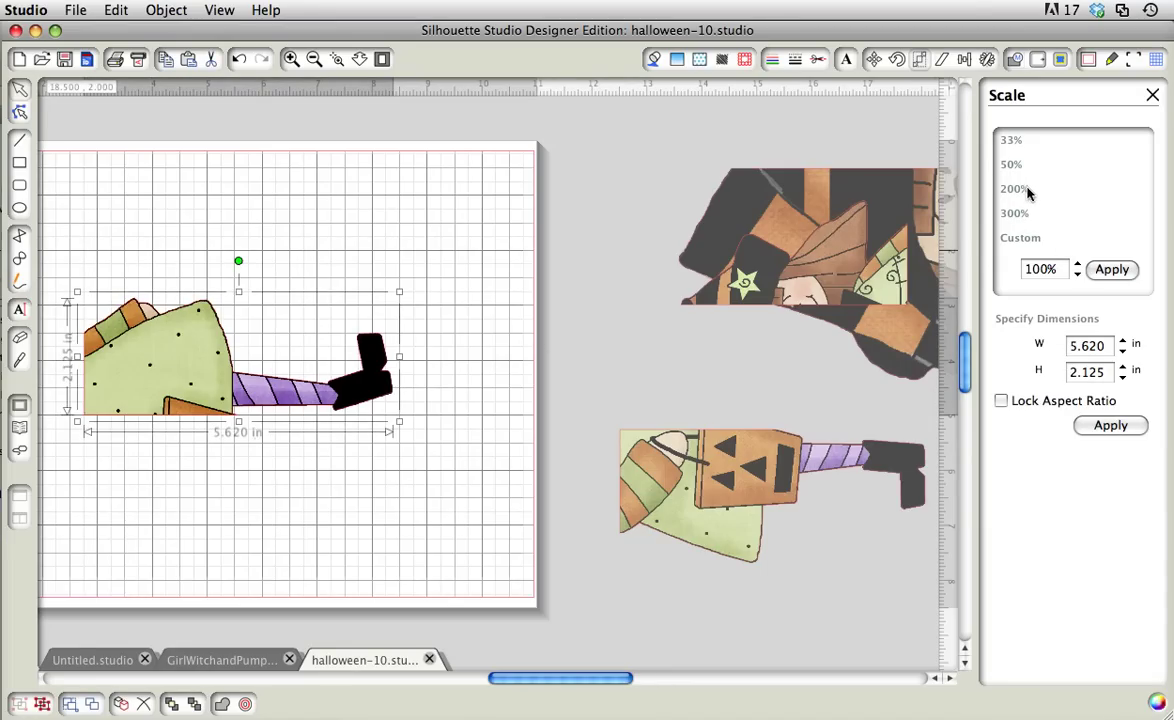
drag(488, 550, 597, 485)
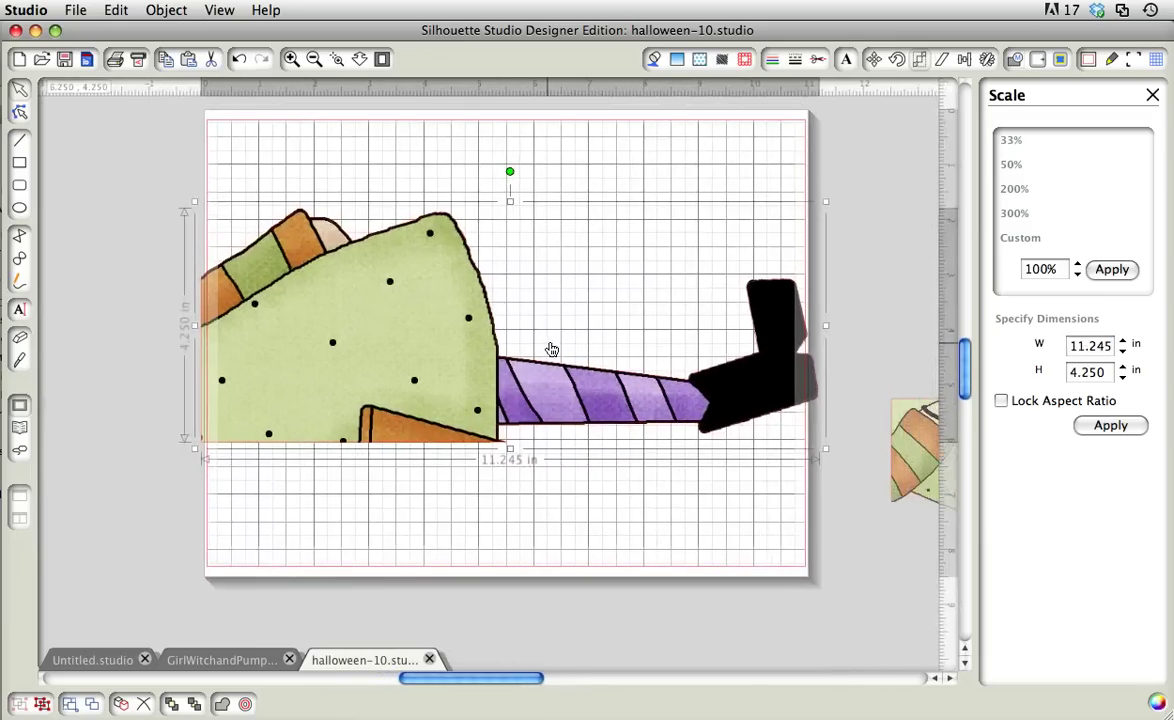
drag(560, 360, 469, 391)
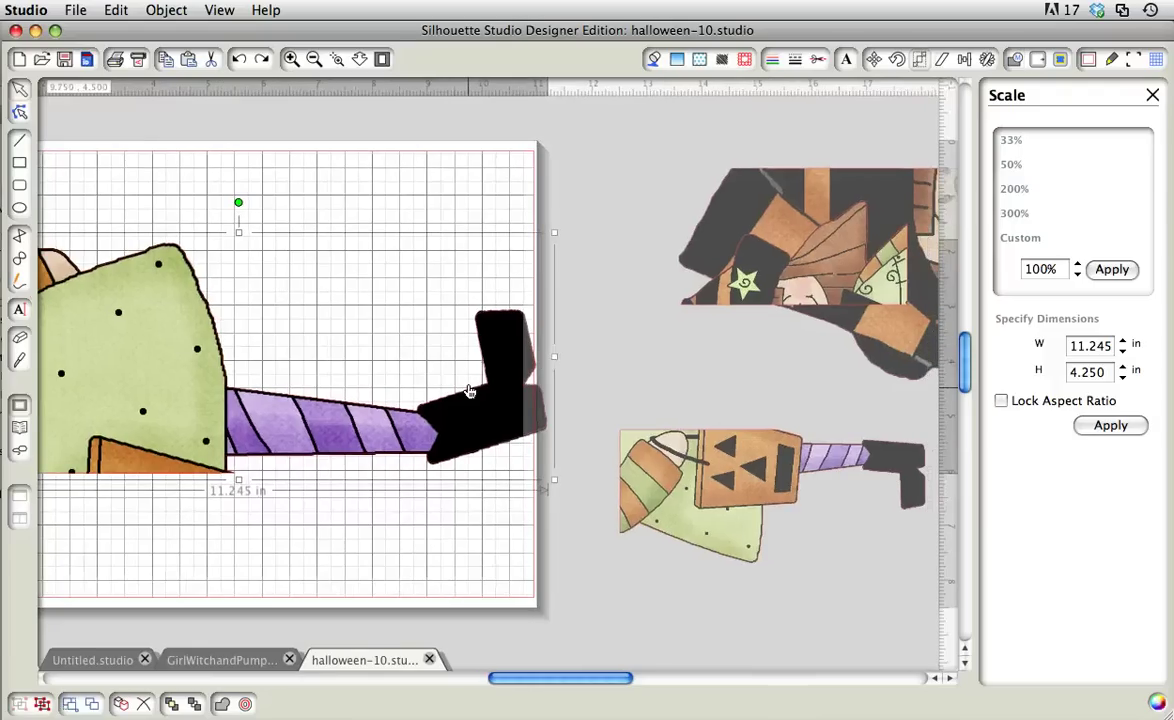
key(super+z)
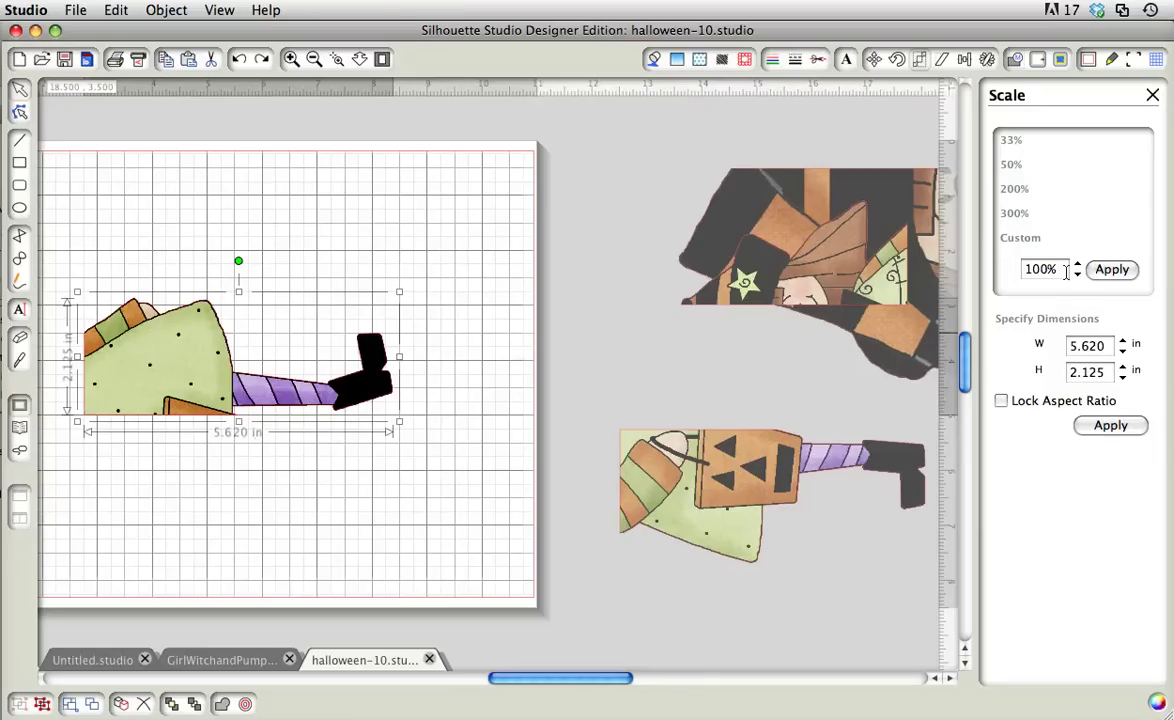
Step: Apply a 175% custom scale to the piece (9.840 × 3.720 in) and position it on the mat
drag(1066, 273, 1010, 269)
text(175)
click(760, 214)
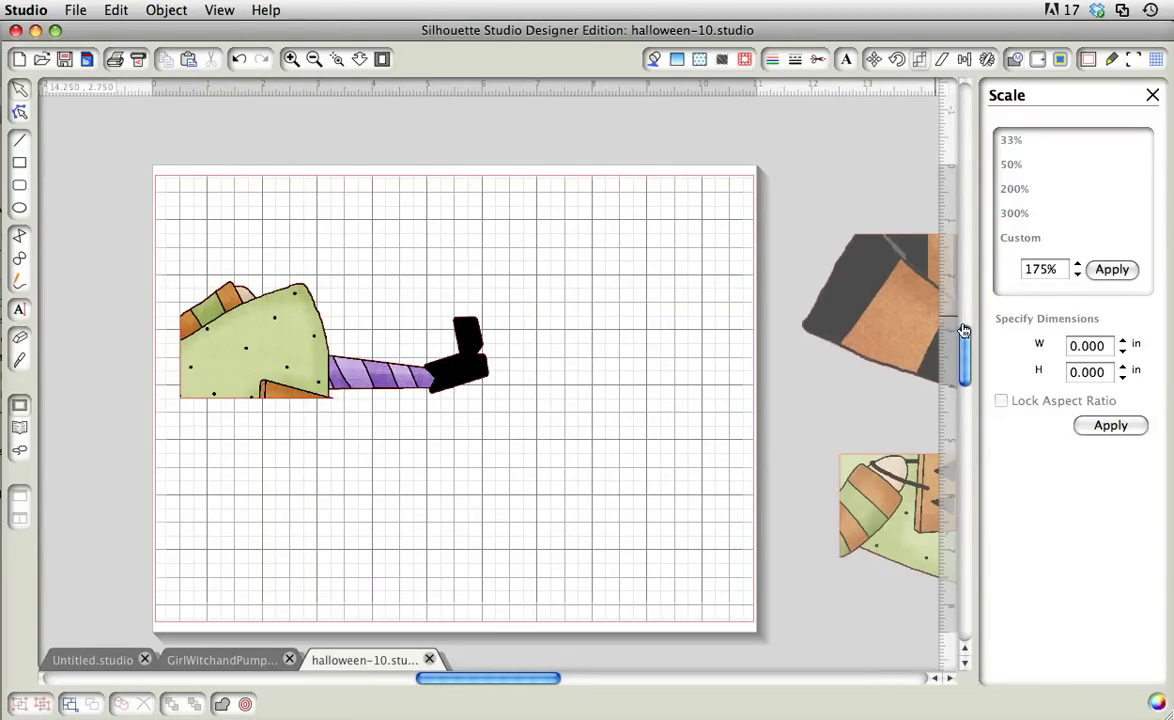
click(267, 299)
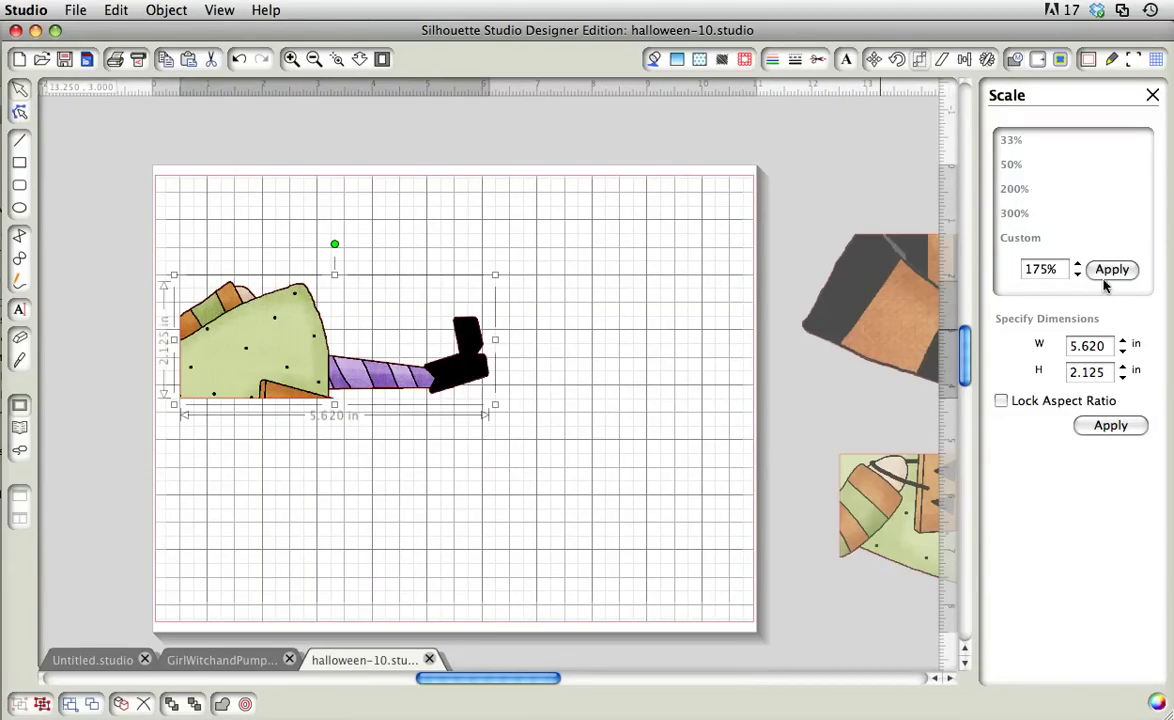
click(1107, 279)
drag(275, 372, 397, 410)
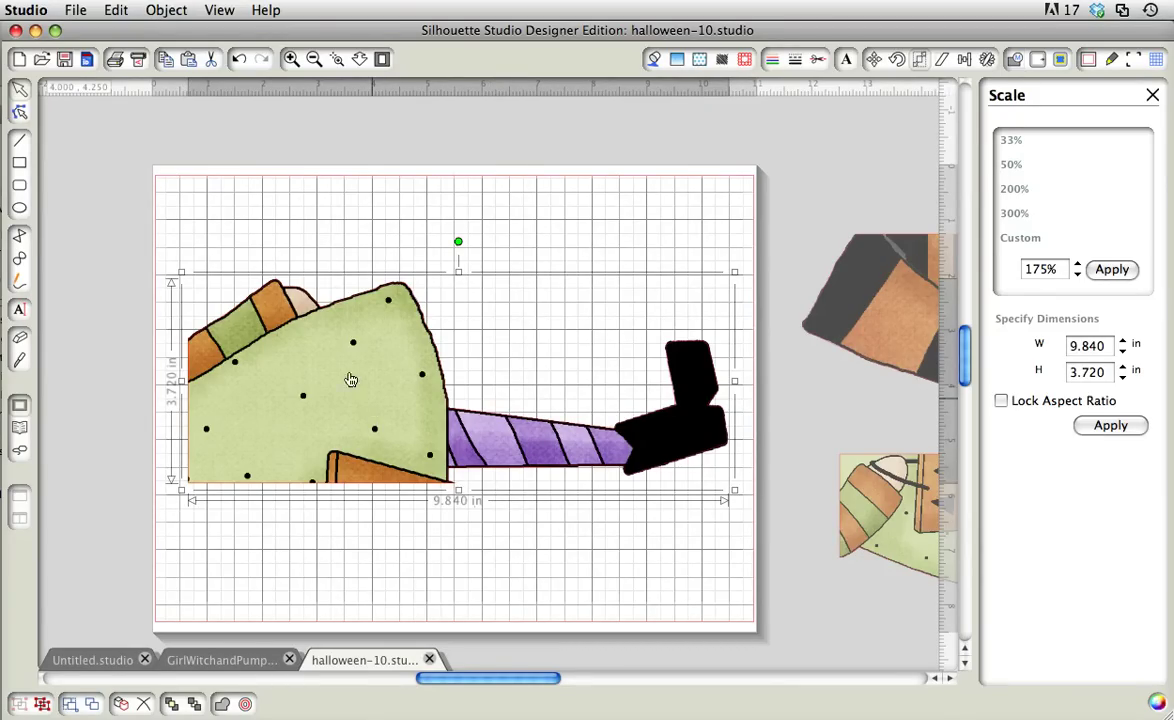
Step: Print the page with the Adobe PDF 9.0 printer, saving halloween-10.studio.pdf to the Desktop
click(72, 10)
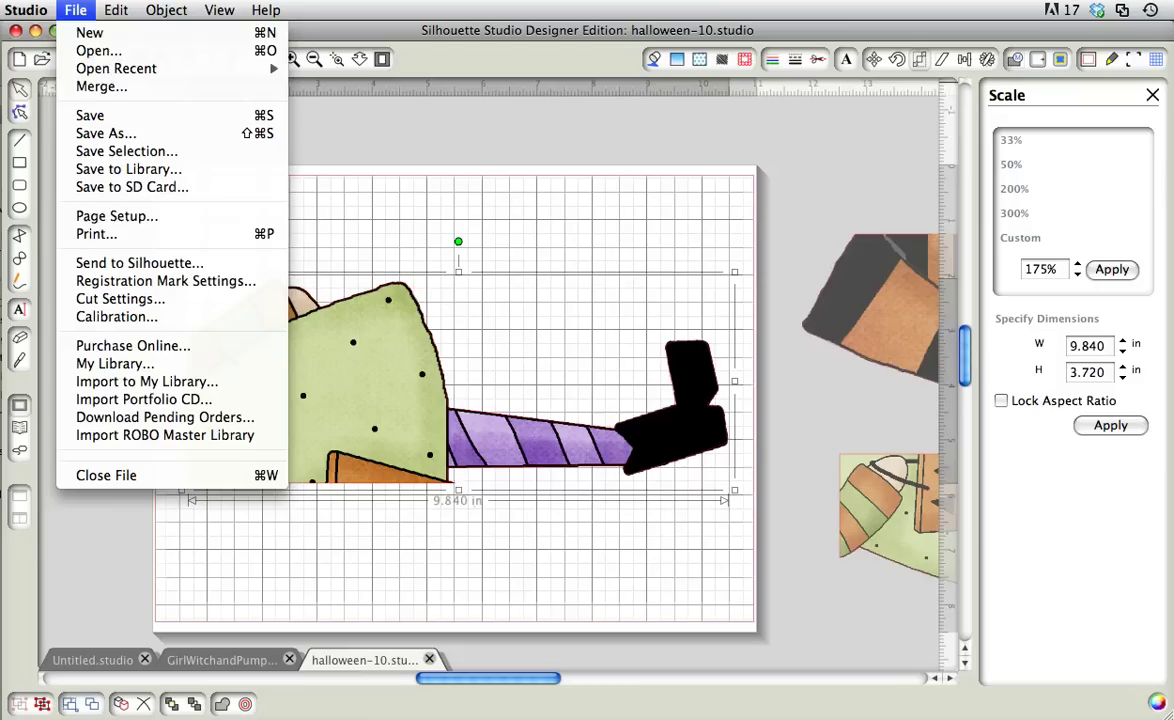
click(96, 234)
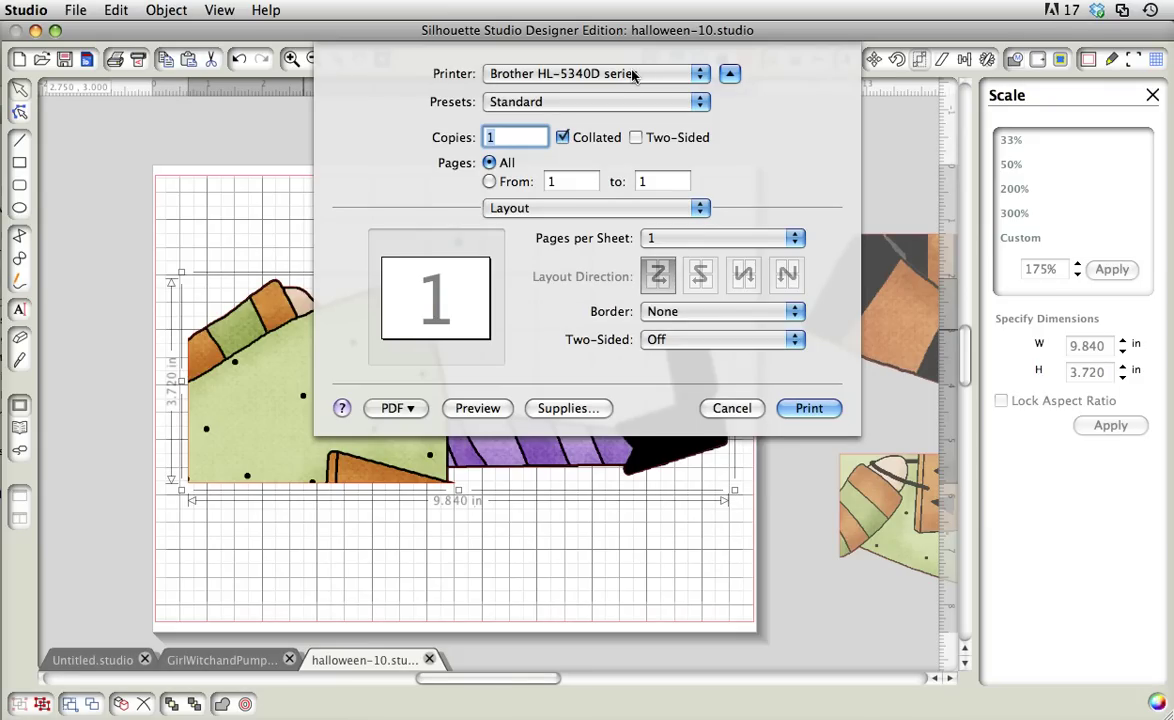
click(701, 75)
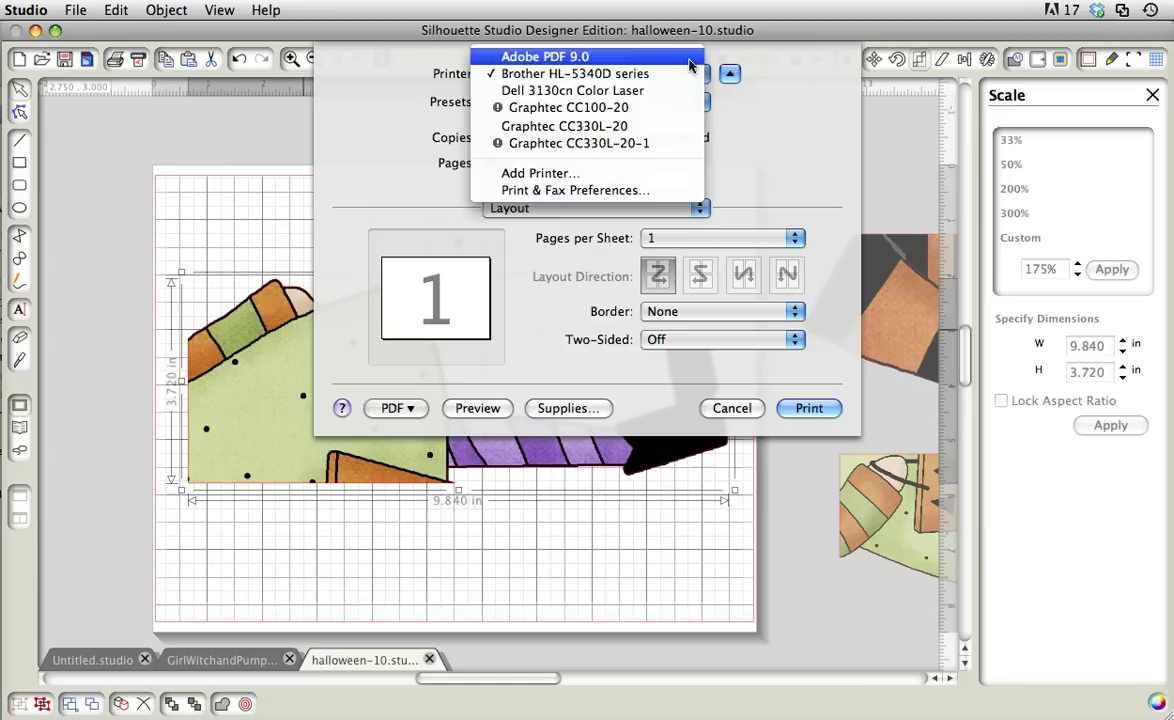
click(690, 60)
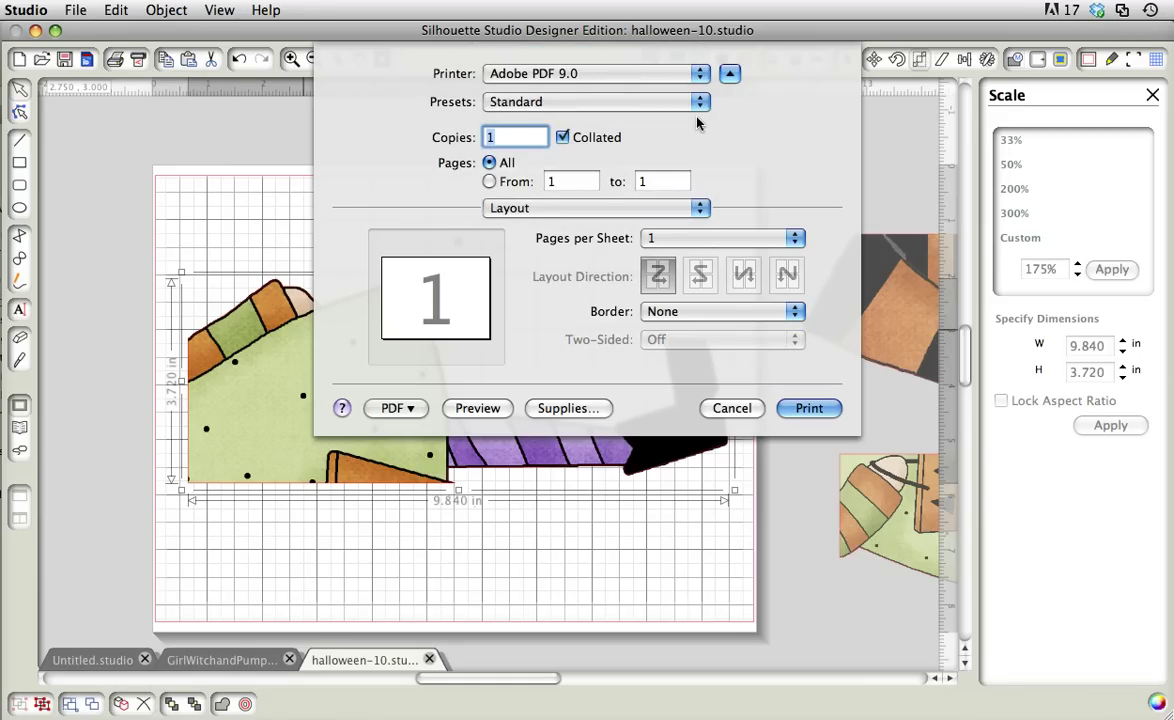
click(810, 408)
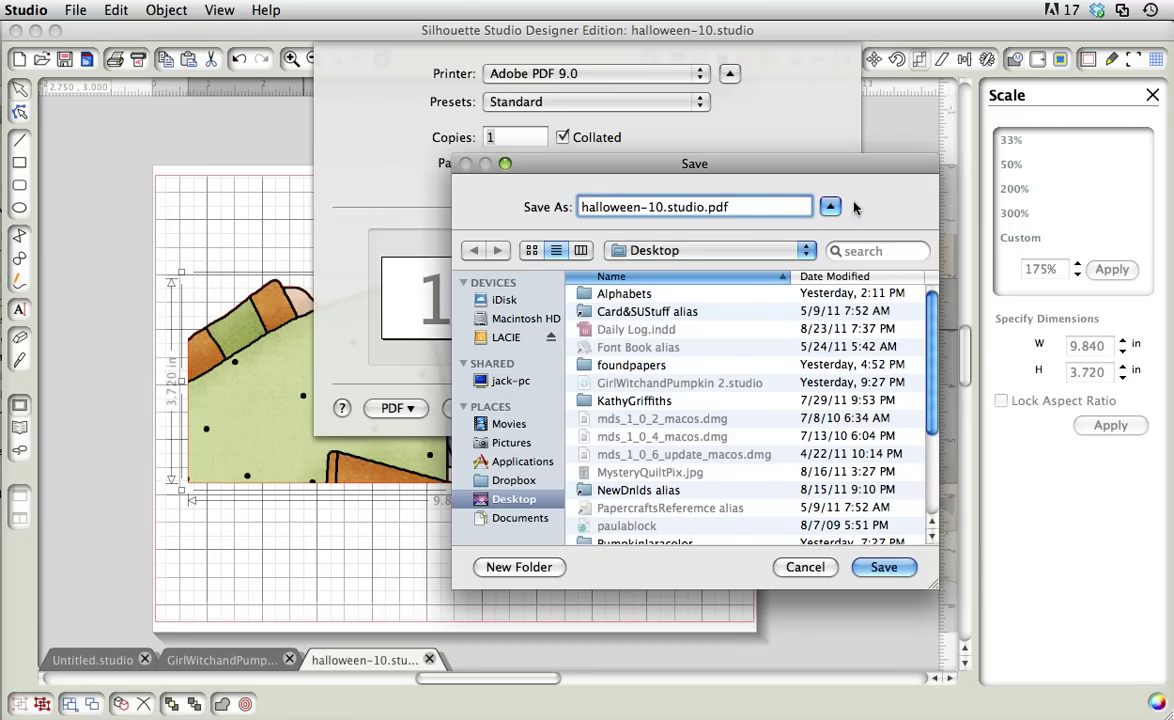
click(886, 568)
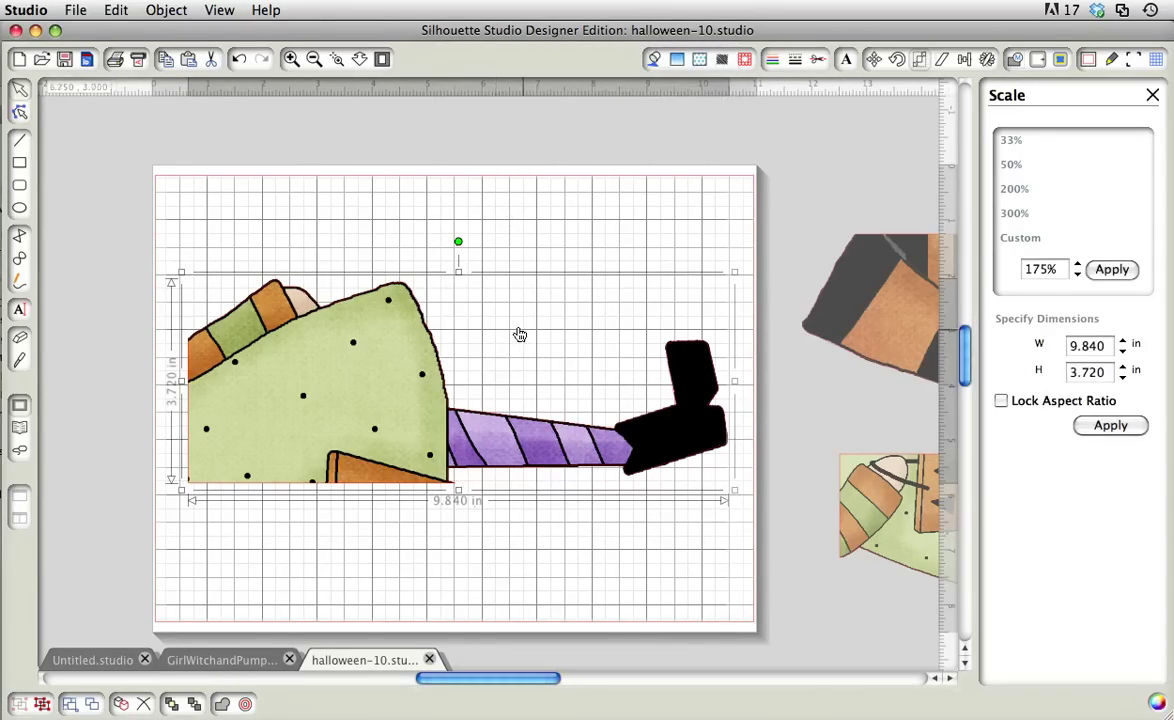
click(76, 10)
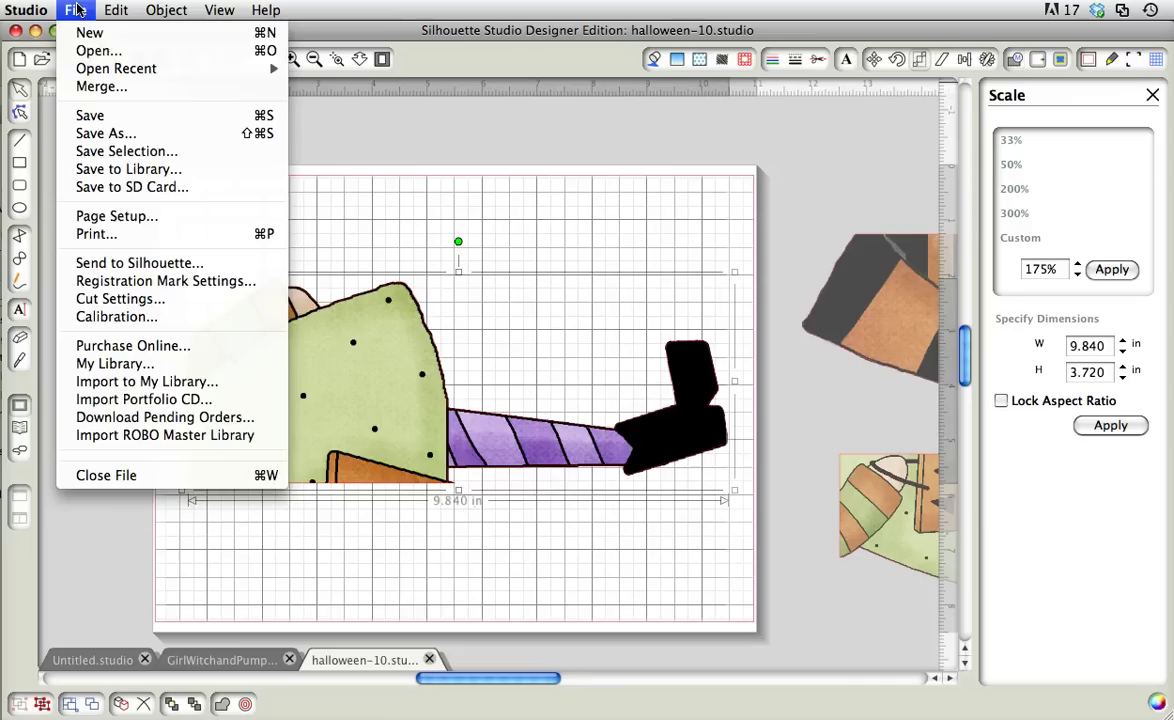
click(95, 234)
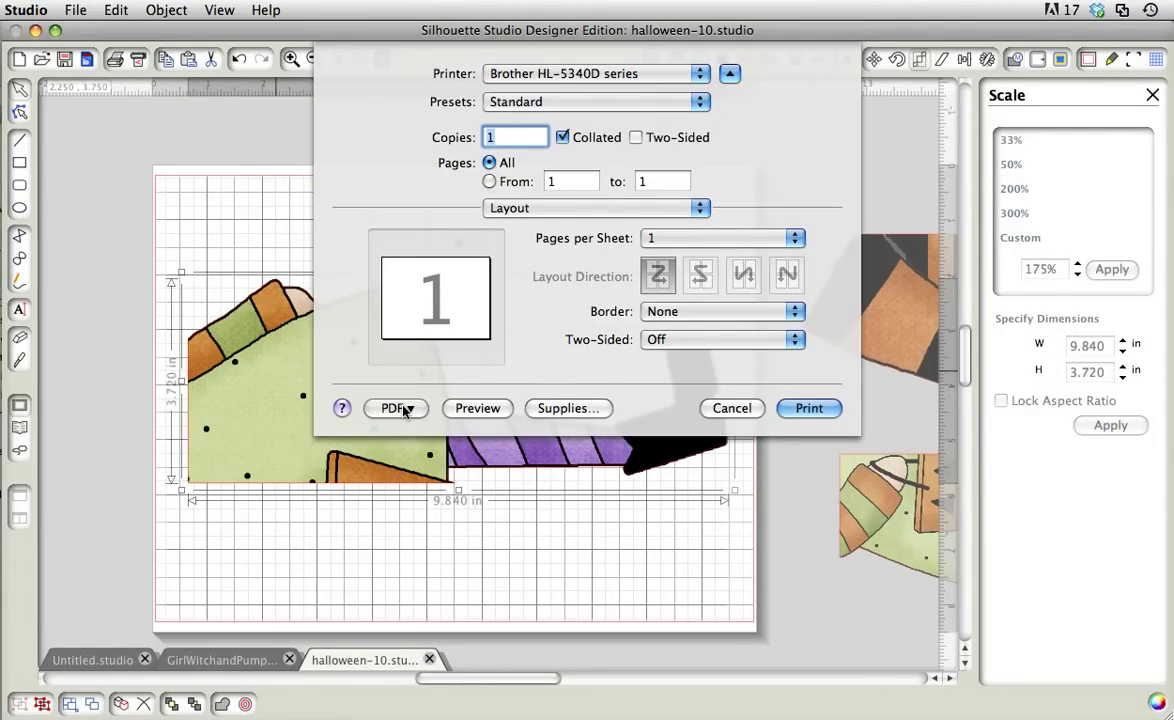
click(404, 410)
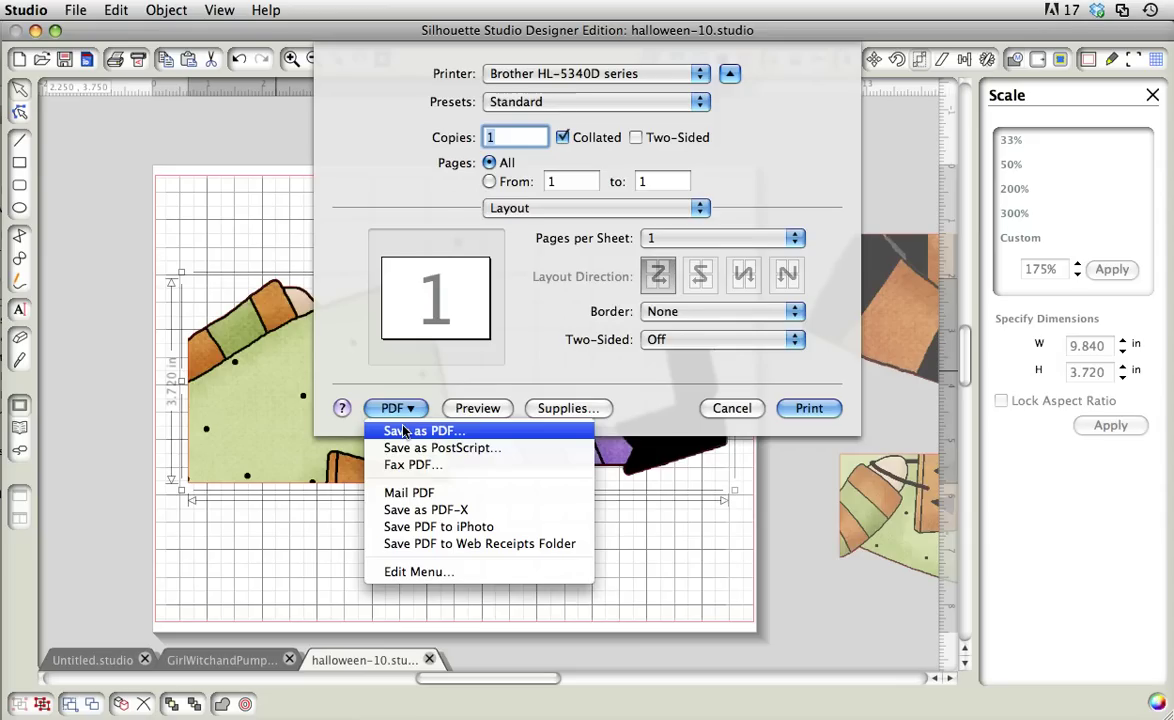
click(404, 430)
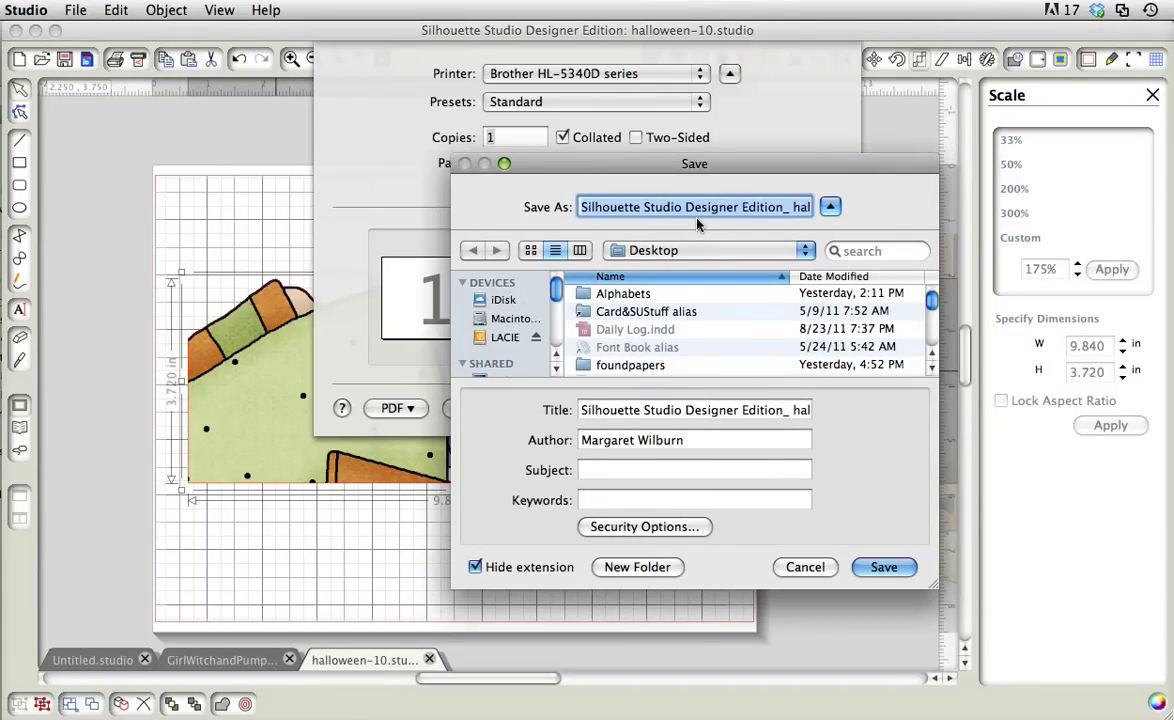
click(805, 567)
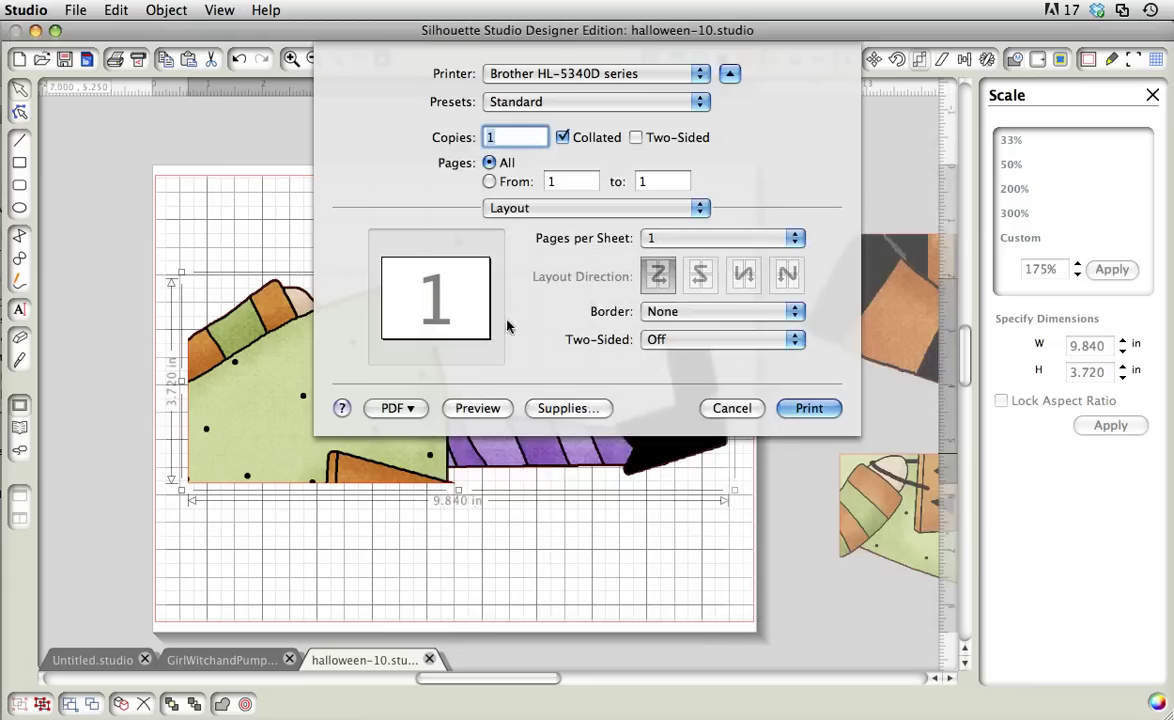
click(727, 410)
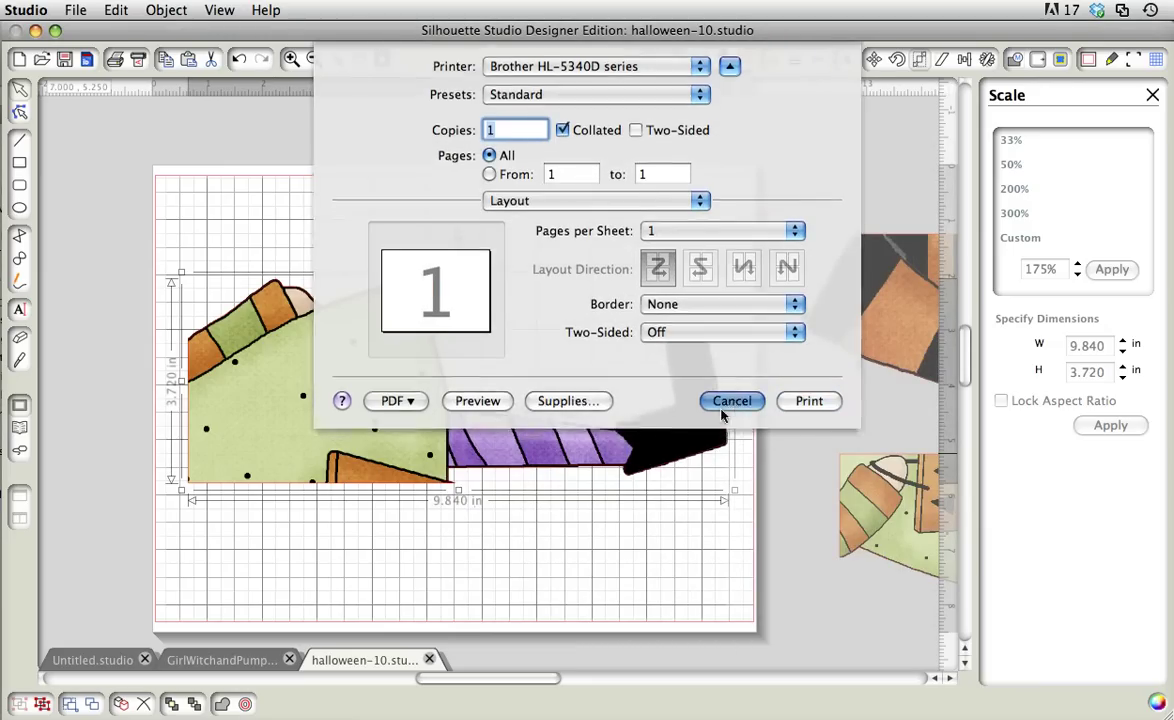